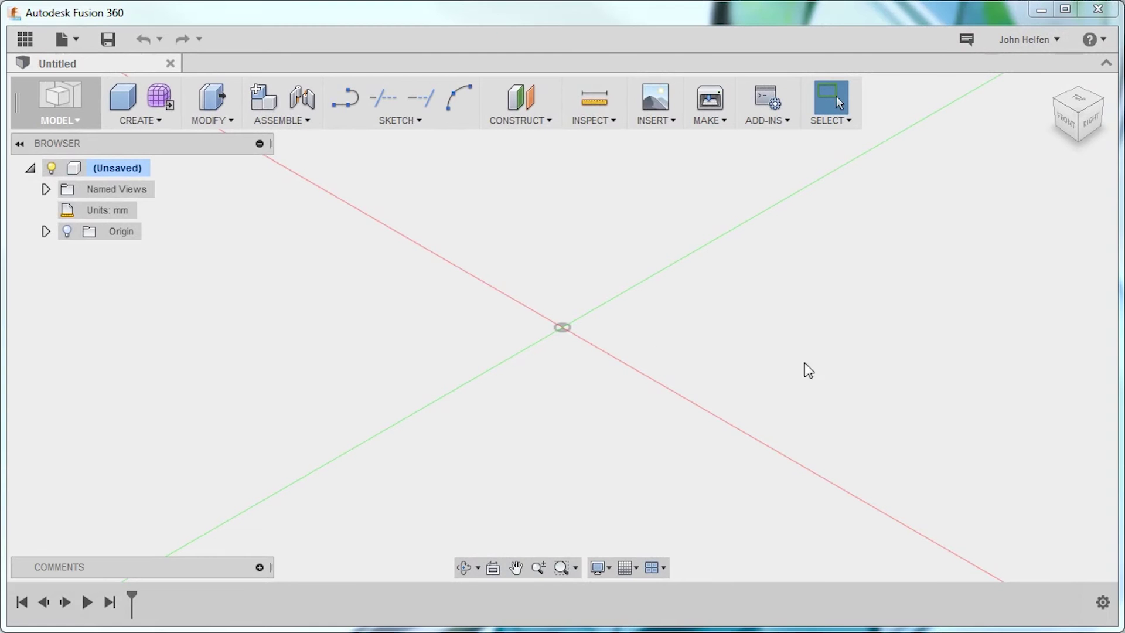
- Sketch a 20 mm diameter circle centred on the origin on the horizontal origin plane
{"action": "right_click", "coordinate": [501, 342]}
{"action": "left_click", "coordinate": [511, 388]}
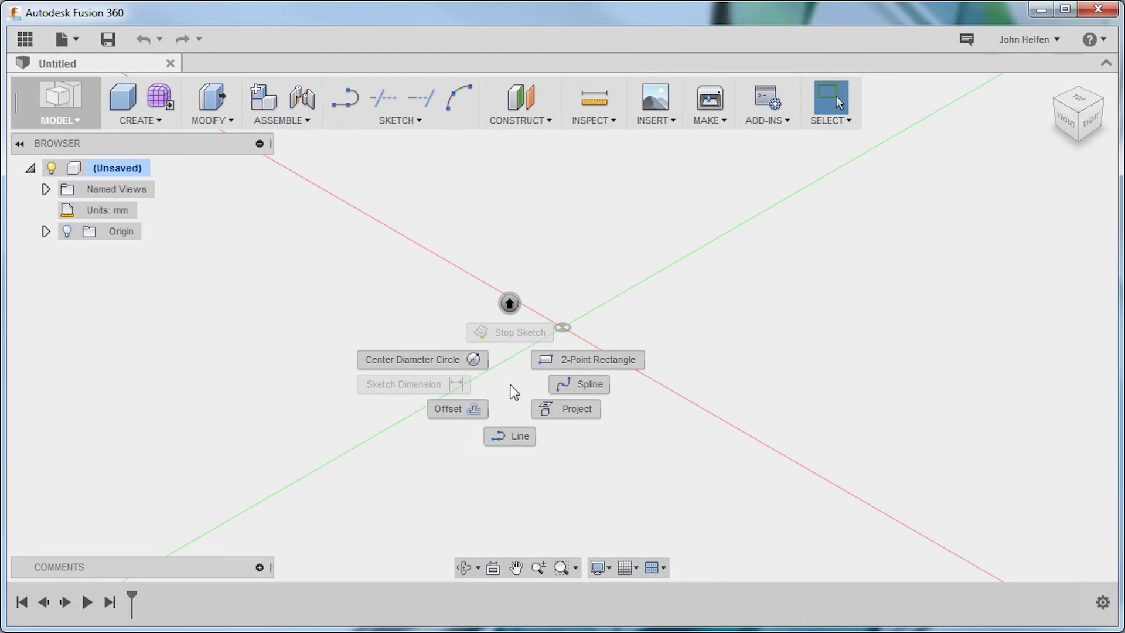
{"action": "left_click", "coordinate": [460, 363]}
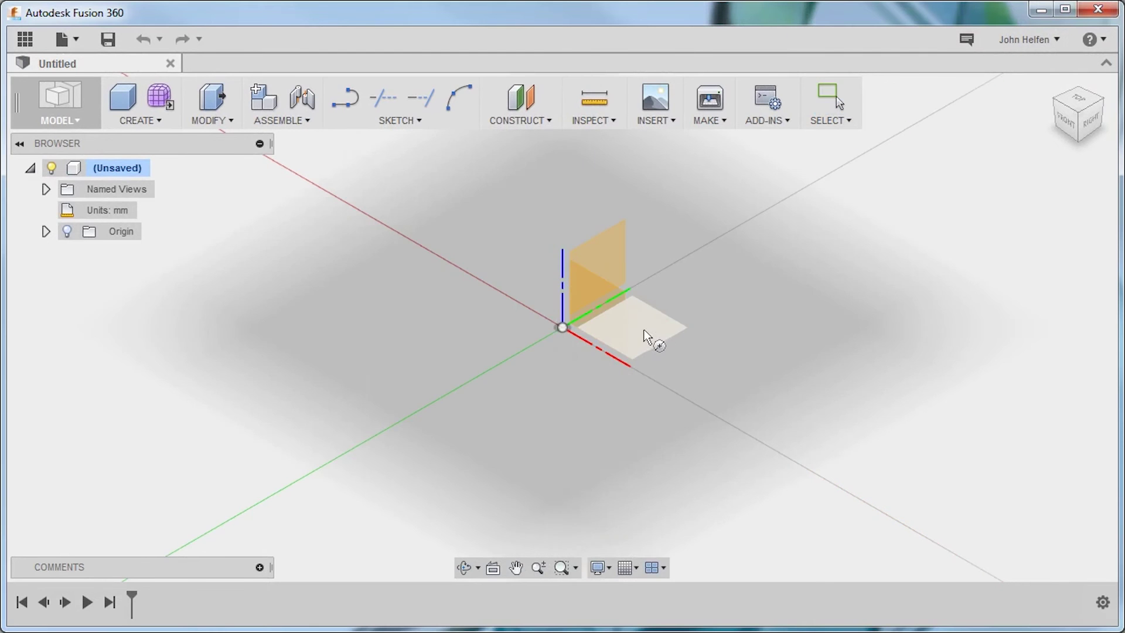
{"action": "left_click", "coordinate": [645, 330]}
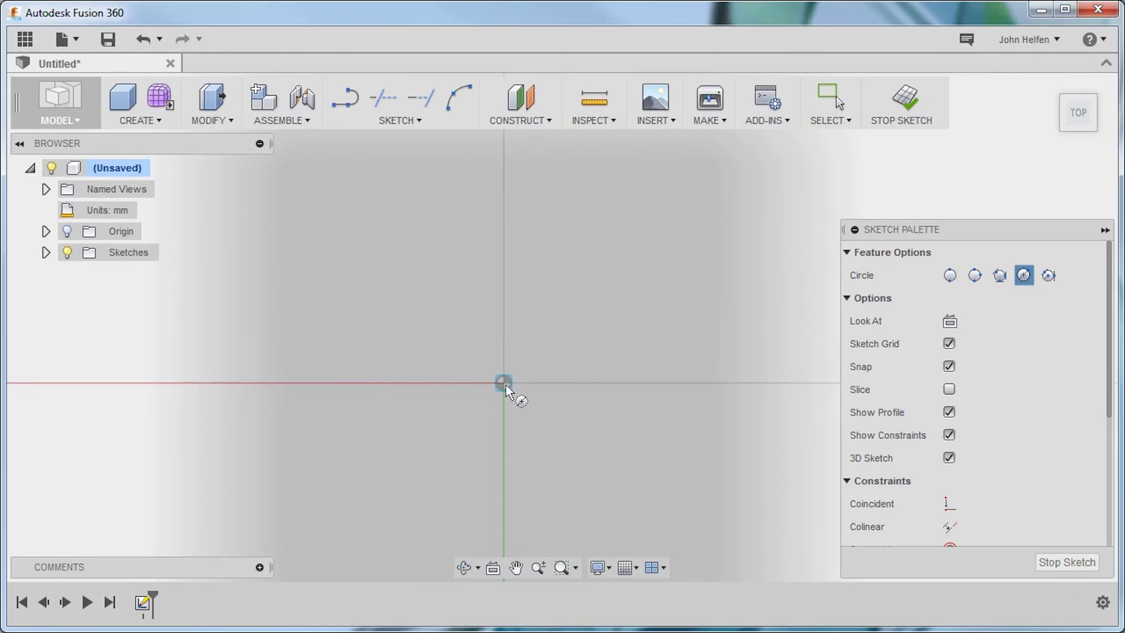
{"action": "left_click", "coordinate": [505, 384]}
{"action": "type", "text": "20"}
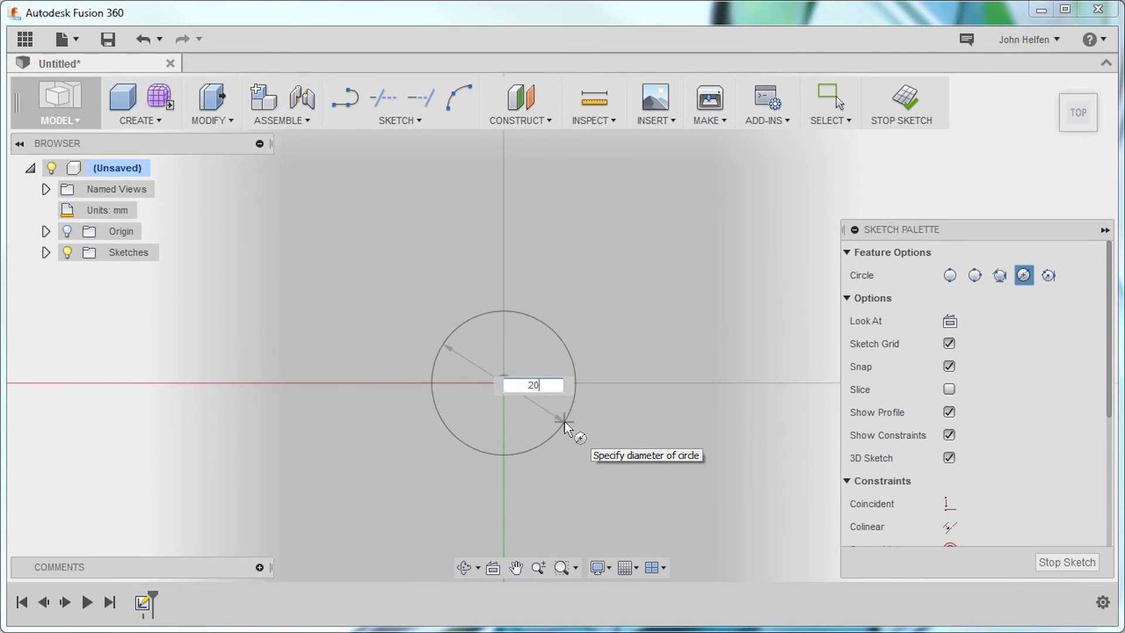
{"action": "key", "text": "Tab"}
{"action": "key", "text": "Return"}
- Draw a two-point rectangle about 28.3 mm by 23.9 mm, starting at the circle's lowest point and overlapping its right half
{"action": "scroll", "coordinate": [557, 430], "scroll_direction": "up", "scroll_amount": 4}
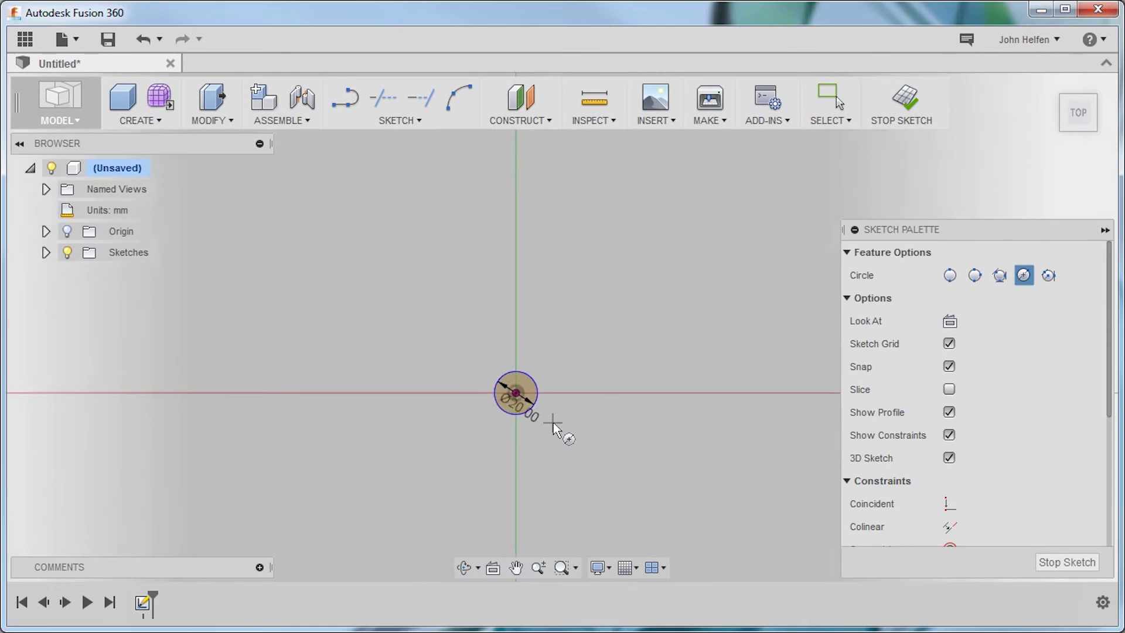
{"action": "scroll", "coordinate": [542, 426], "scroll_direction": "up", "scroll_amount": 3}
{"action": "middle_click_drag", "start_coordinate": [573, 357], "coordinate": [550, 407]}
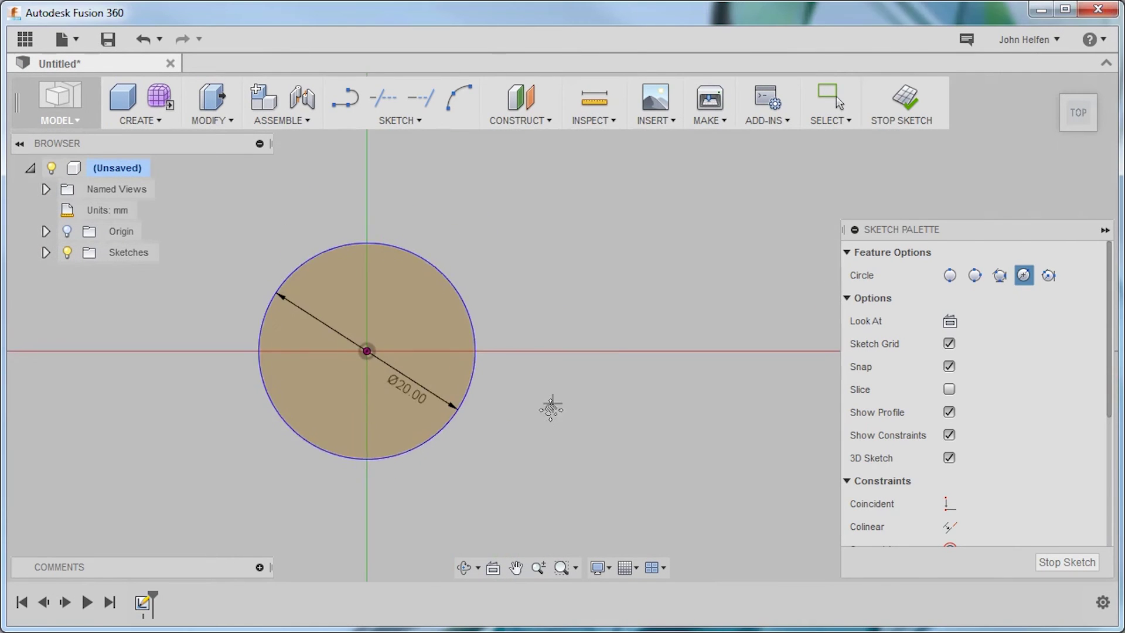
{"action": "right_click", "coordinate": [593, 414]}
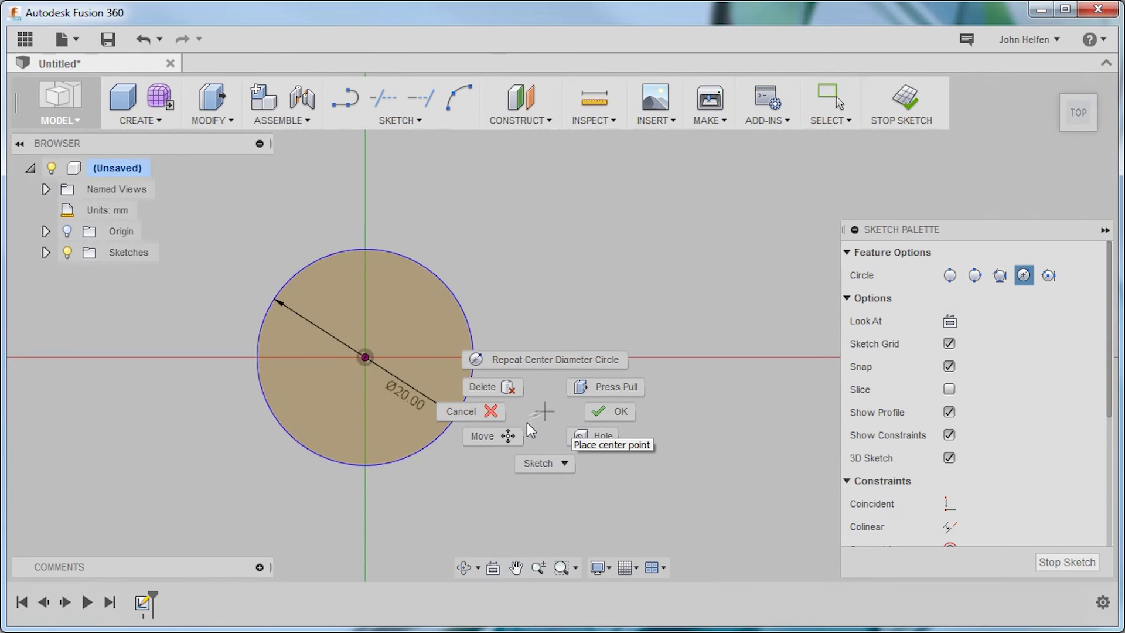
{"action": "left_click", "coordinate": [555, 476]}
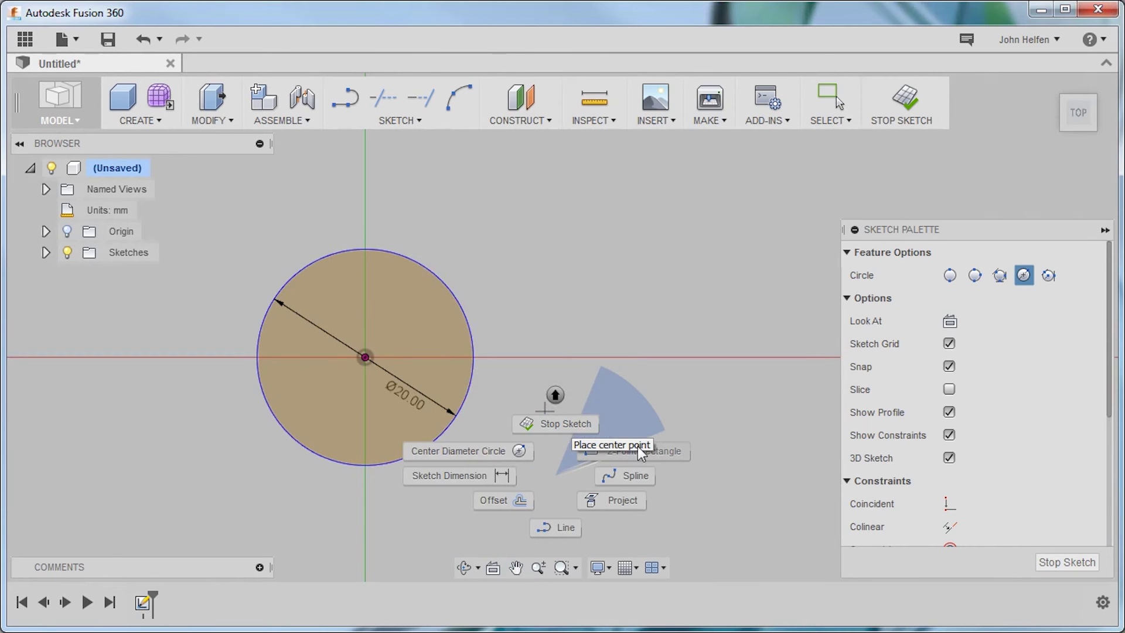
{"action": "left_click", "coordinate": [662, 449]}
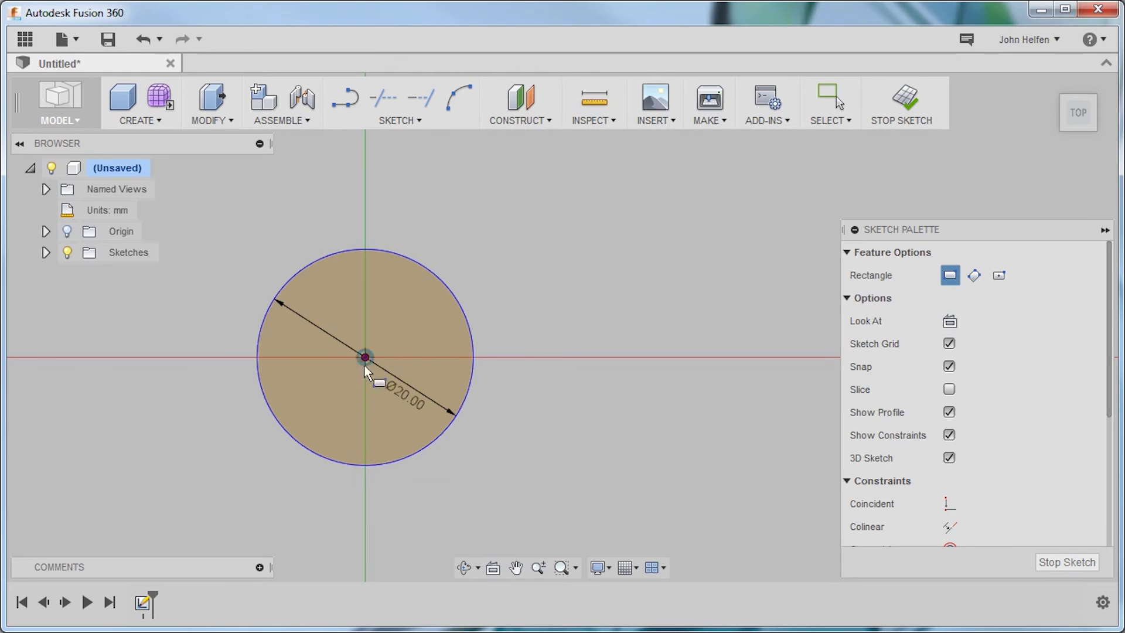
{"action": "left_click", "coordinate": [364, 464]}
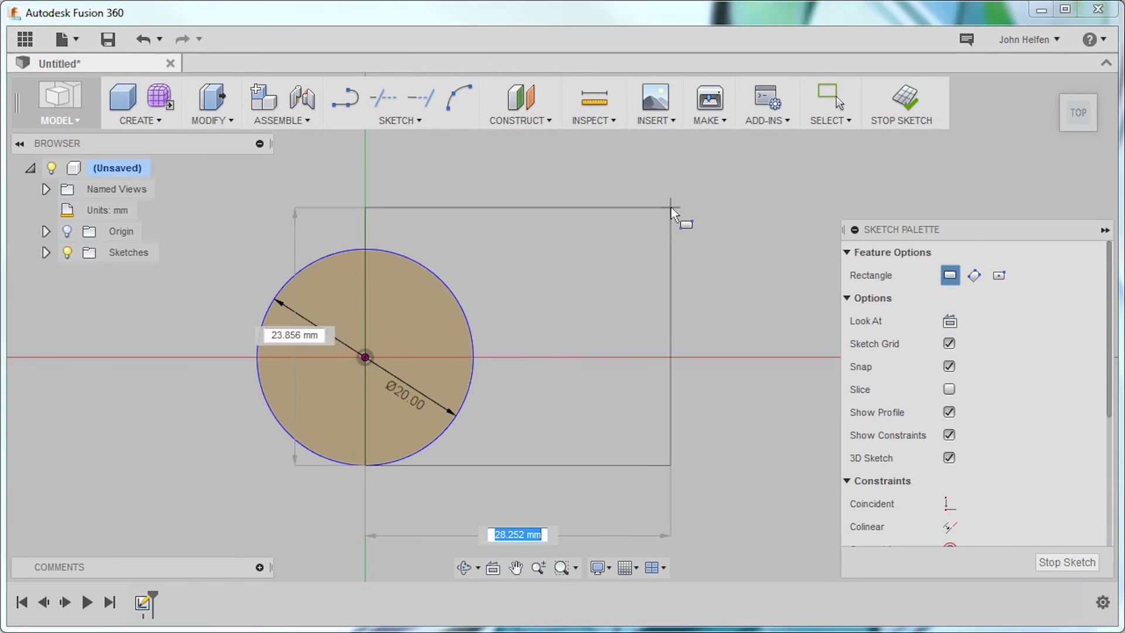
{"action": "left_click", "coordinate": [670, 207]}
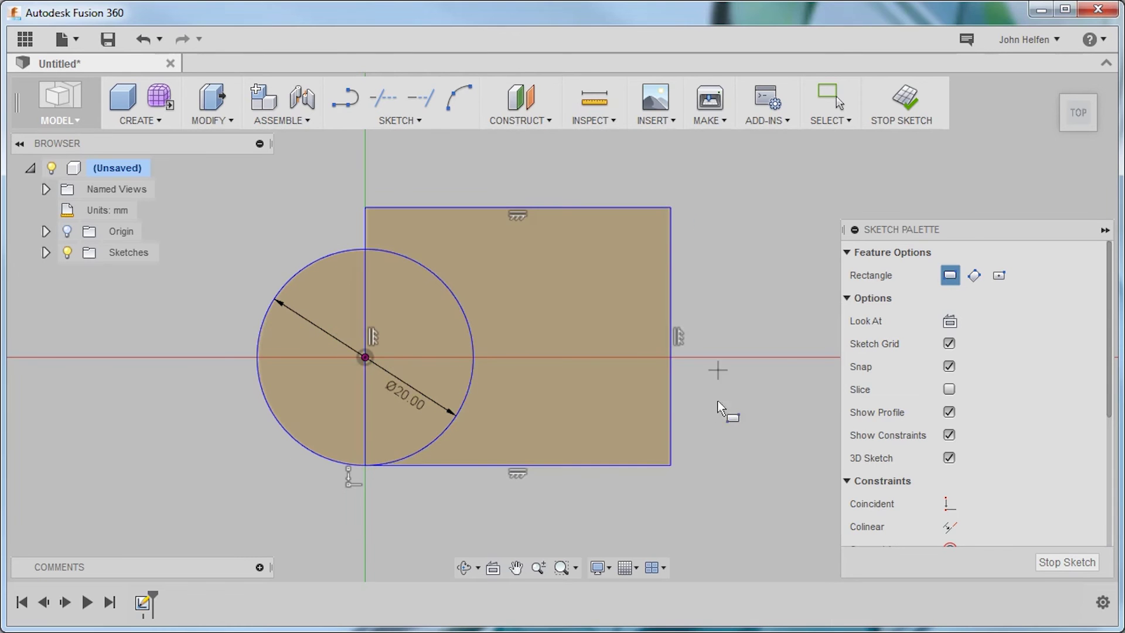
{"action": "right_click", "coordinate": [745, 440]}
{"action": "left_click", "coordinate": [782, 440]}
- Make the rectangle's upper edge tangent to the circle
{"action": "scroll", "coordinate": [925, 450], "scroll_direction": "down", "scroll_amount": 3}
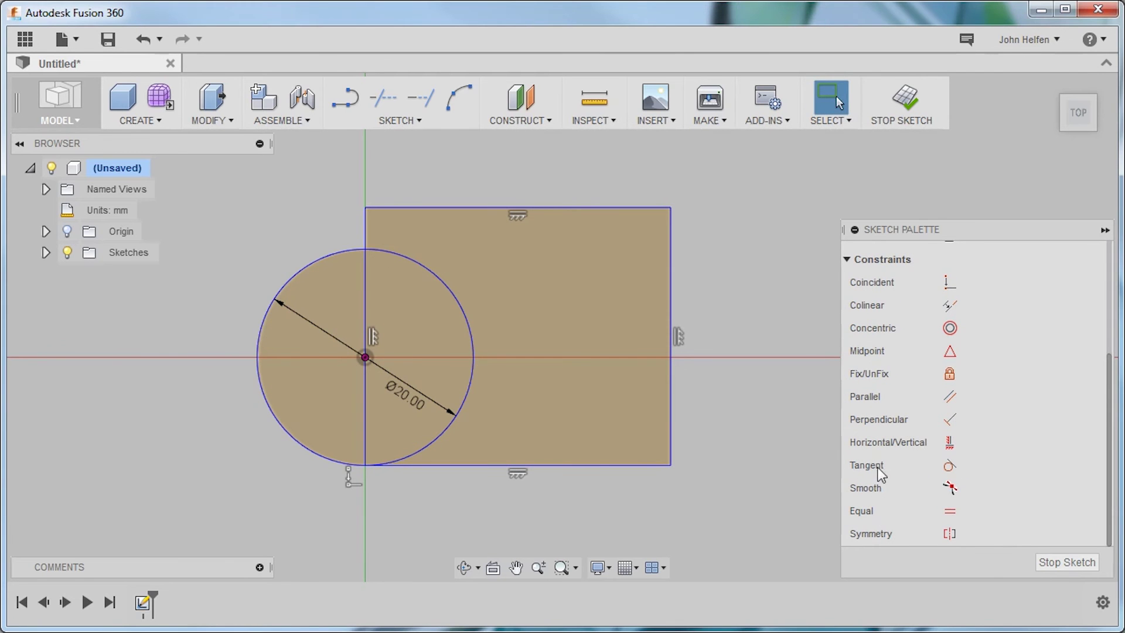
{"action": "left_click", "coordinate": [955, 467]}
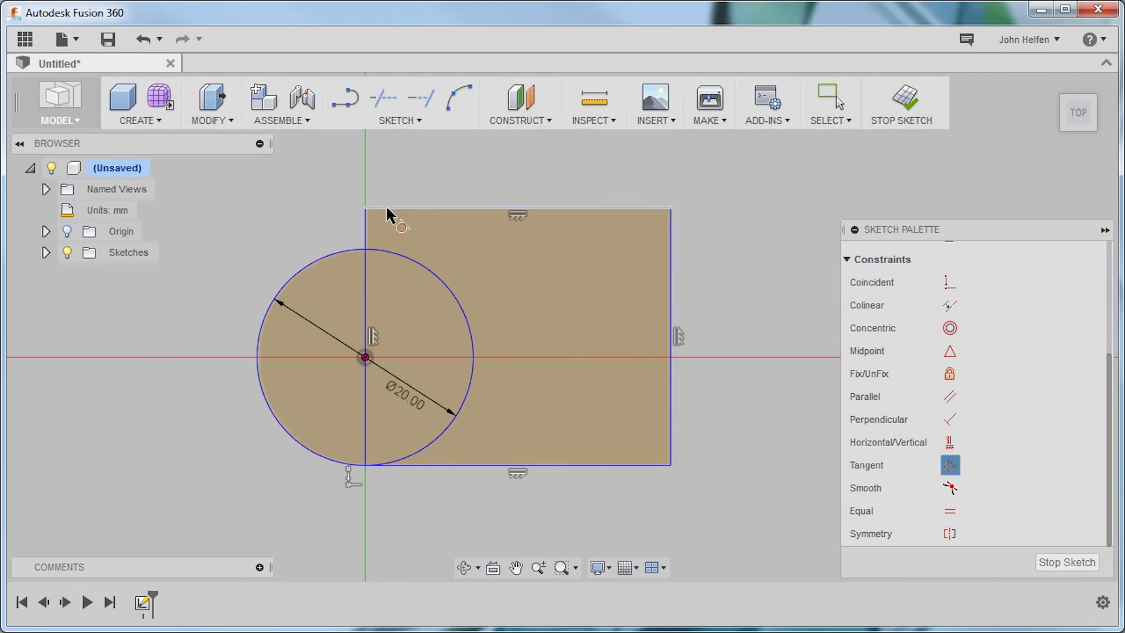
{"action": "left_click", "coordinate": [353, 246]}
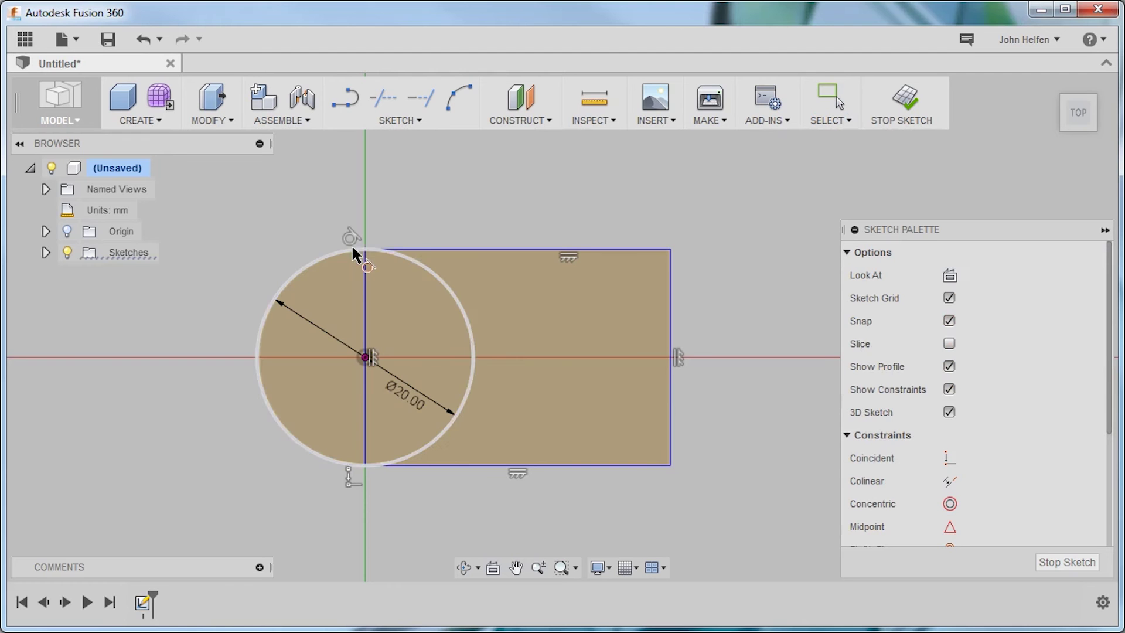
- Dimension the rectangle's lower edge to 30 mm and finish the sketch
{"action": "right_click", "coordinate": [466, 211]}
{"action": "left_click", "coordinate": [467, 261]}
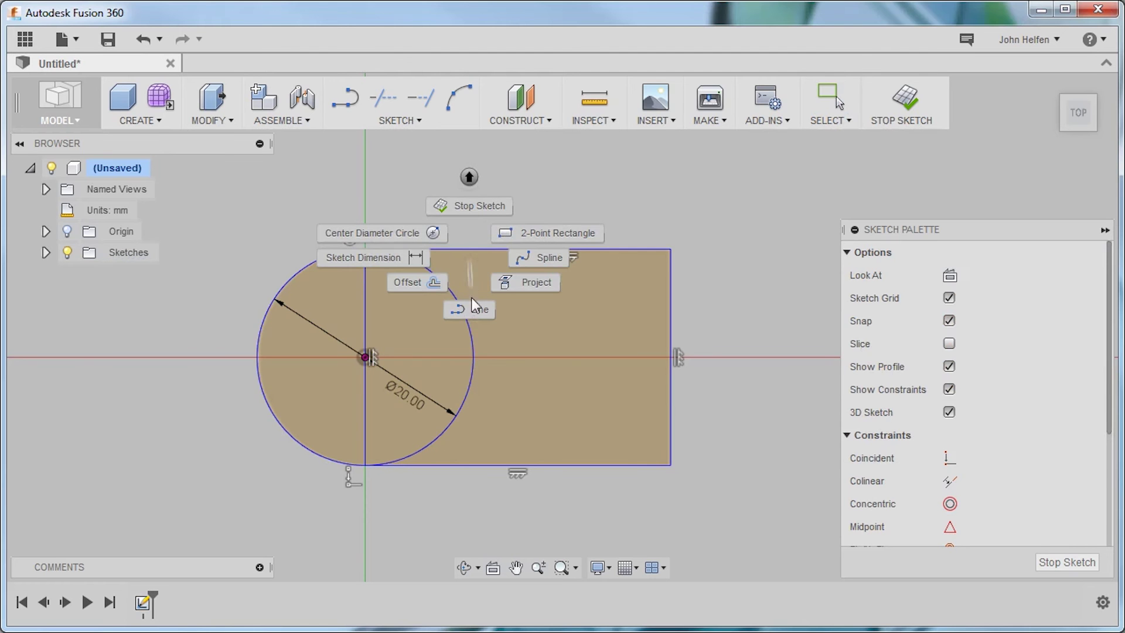
{"action": "left_click", "coordinate": [416, 261]}
{"action": "left_click", "coordinate": [478, 464]}
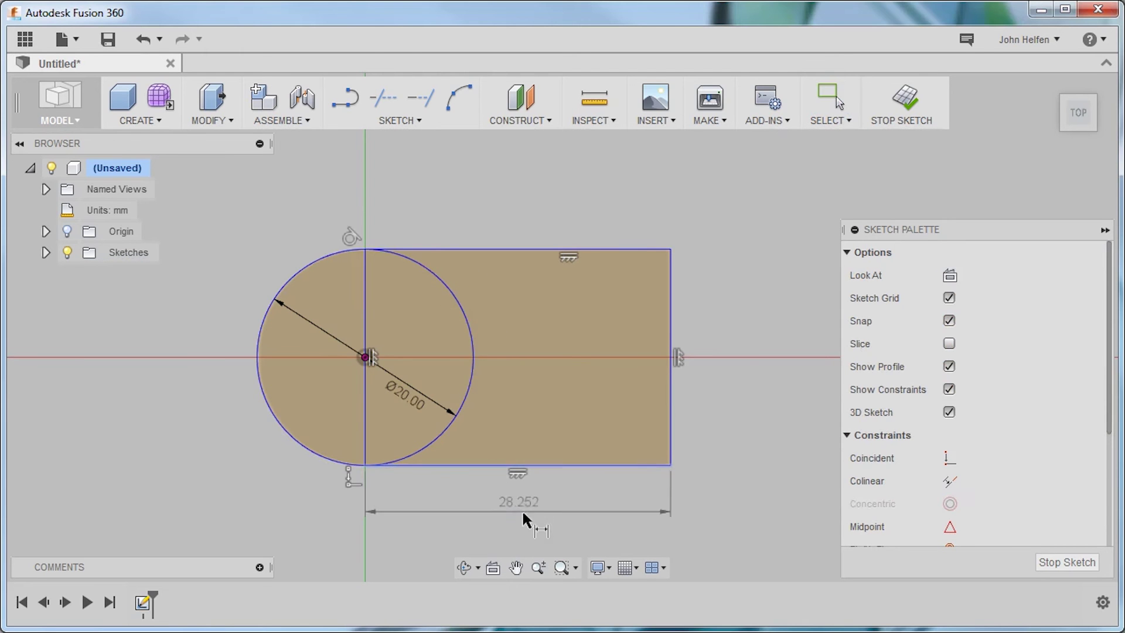
{"action": "left_click", "coordinate": [525, 514]}
{"action": "type", "text": "30"}
{"action": "key", "text": "Return"}
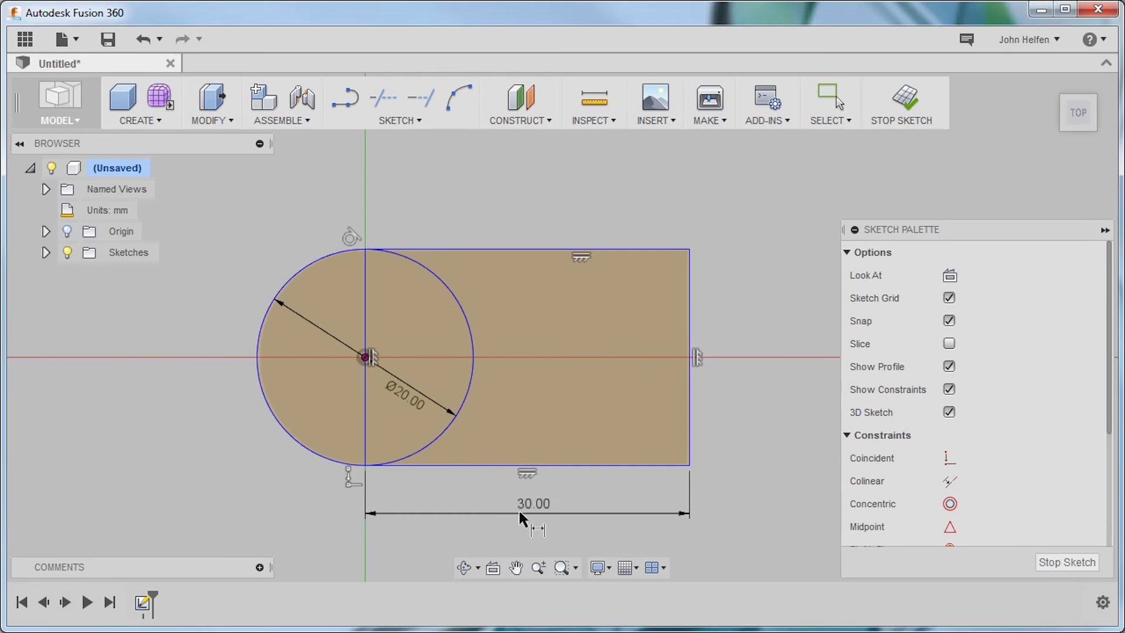
{"action": "left_click", "coordinate": [904, 100]}
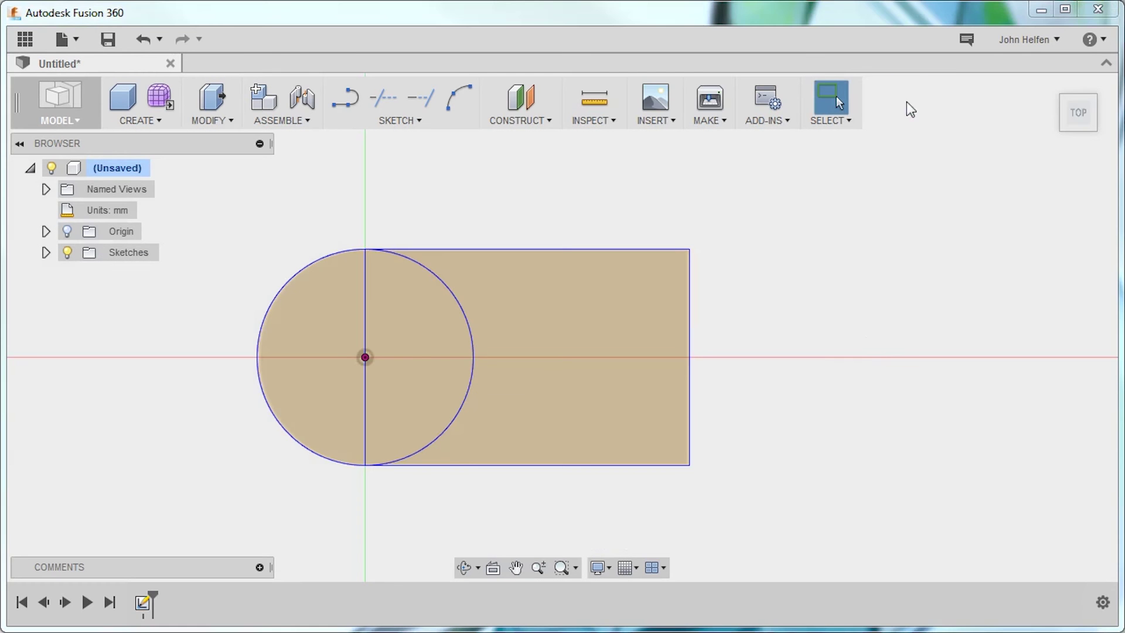
- Extrude both halves of the circle upward 10 mm as a new body using Press Pull
{"action": "right_click", "coordinate": [862, 282]}
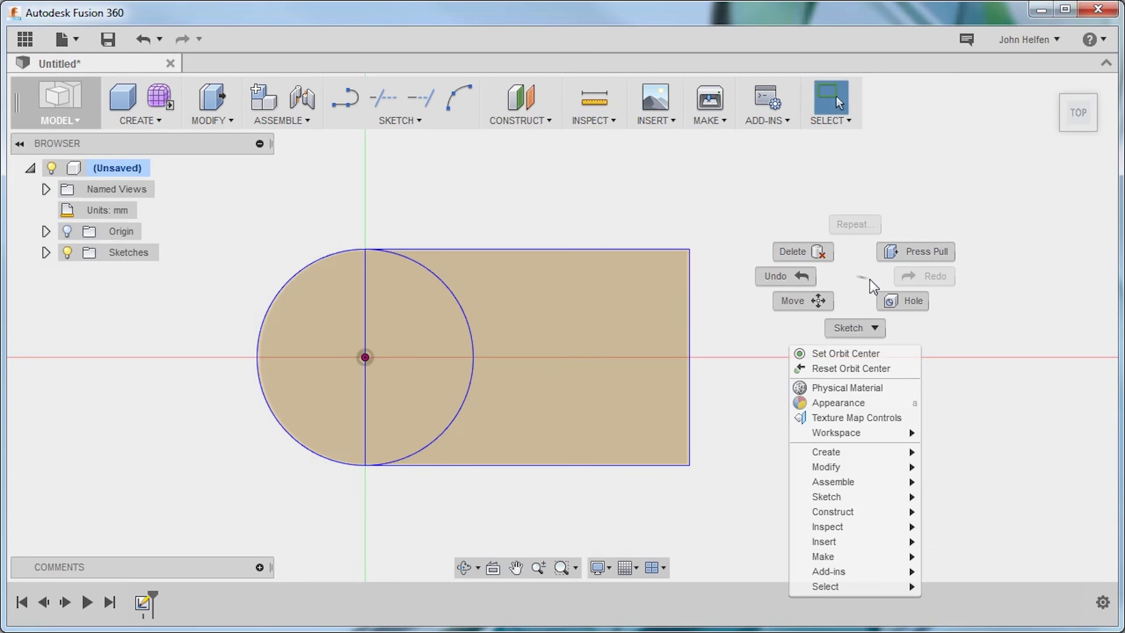
{"action": "left_click", "coordinate": [912, 252]}
{"action": "left_click", "coordinate": [1083, 103]}
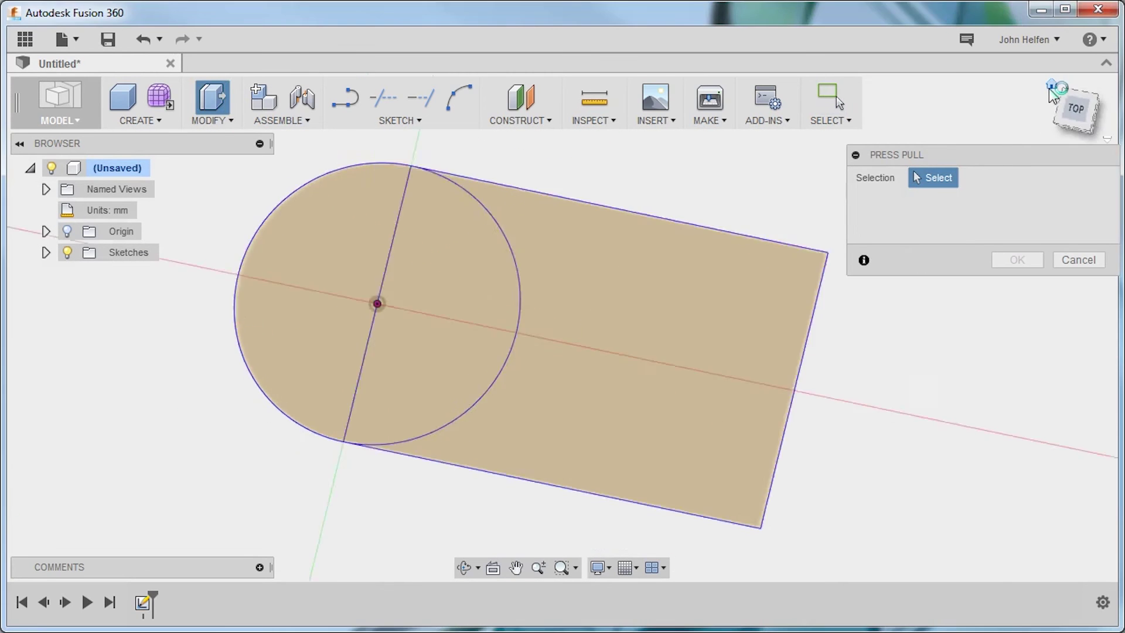
{"action": "left_click", "coordinate": [463, 305]}
{"action": "left_click", "coordinate": [410, 258]}
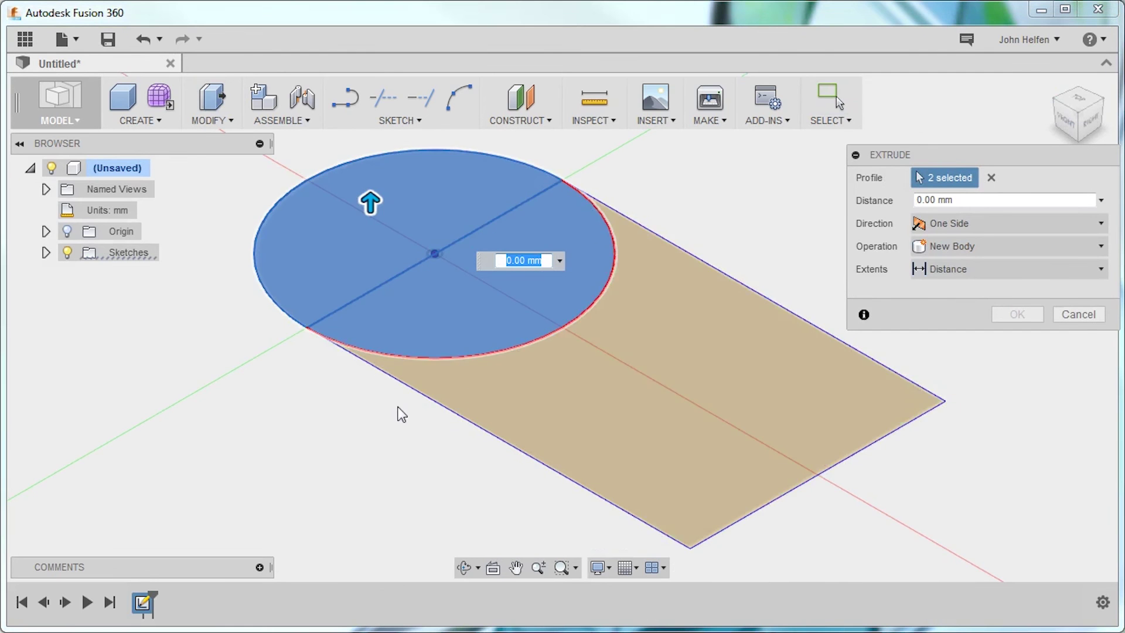
{"action": "scroll", "coordinate": [400, 420], "scroll_direction": "down", "scroll_amount": 2}
{"action": "left_click_drag", "start_coordinate": [379, 265], "coordinate": [411, 234]}
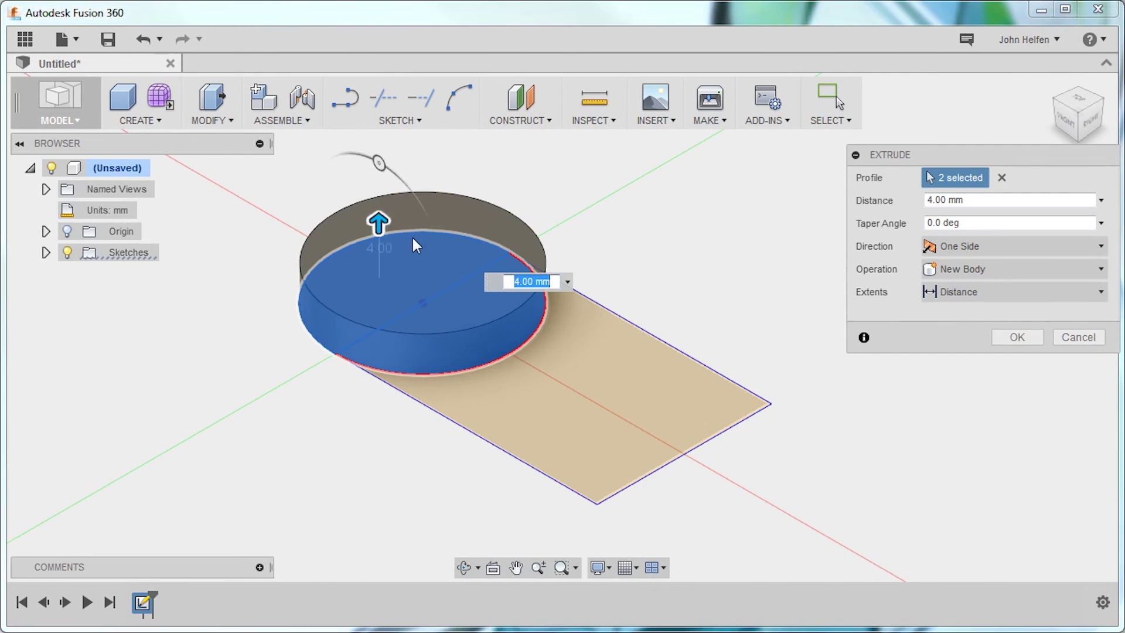
{"action": "type", "text": "10"}
{"action": "key", "text": "Return"}
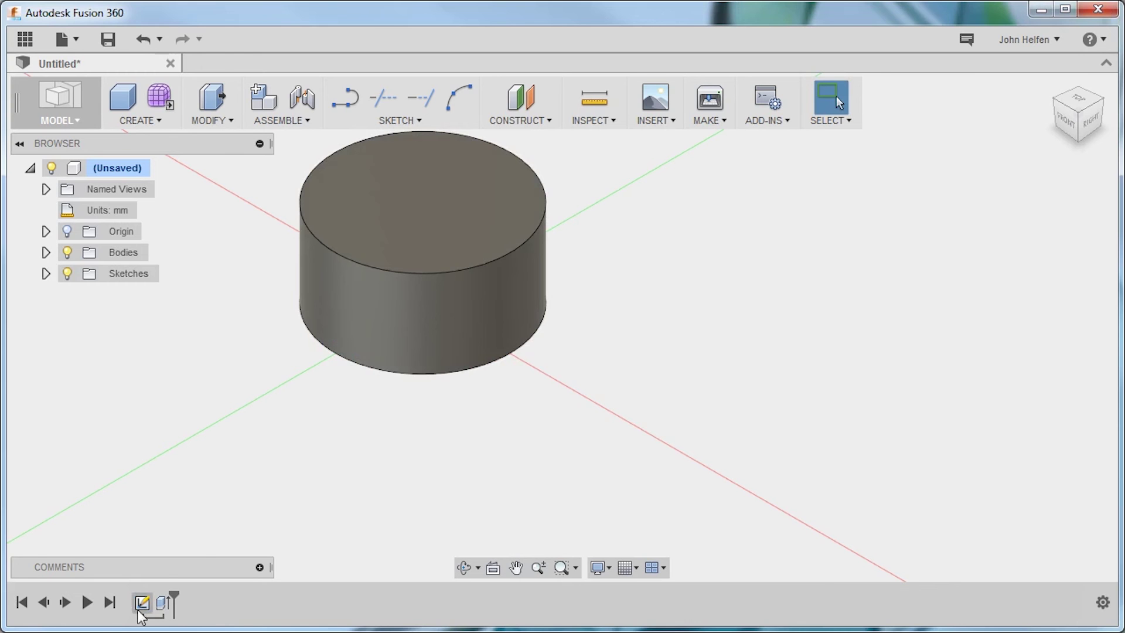
- Edit the cylinder's extrusion and set its distance to 20 mm
{"action": "double_click", "coordinate": [158, 604]}
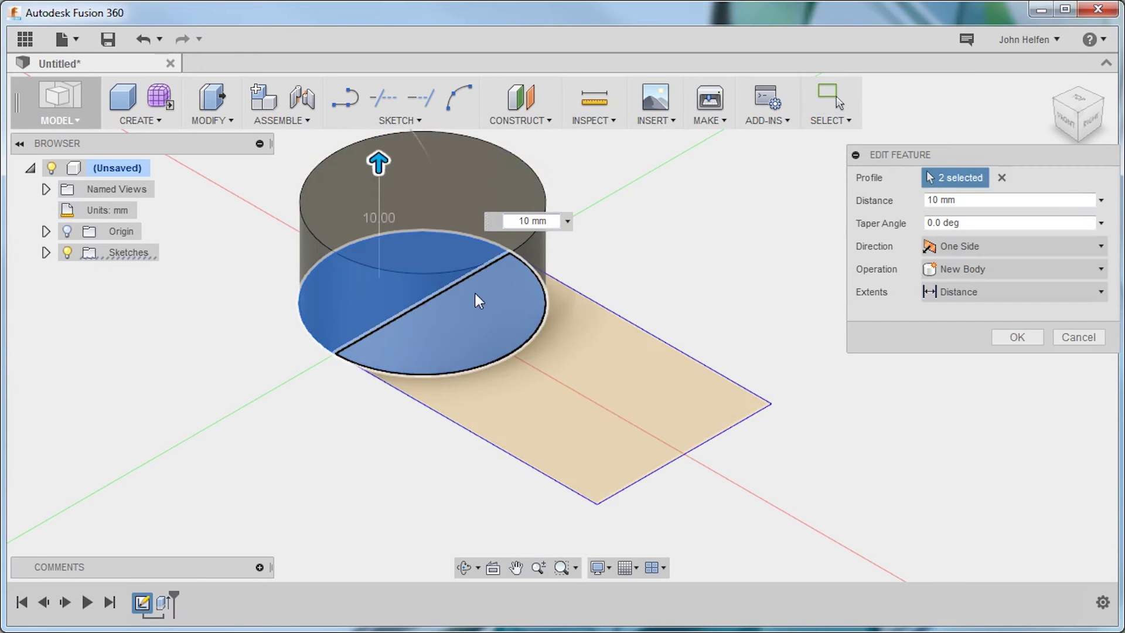
{"action": "left_click", "coordinate": [516, 221]}
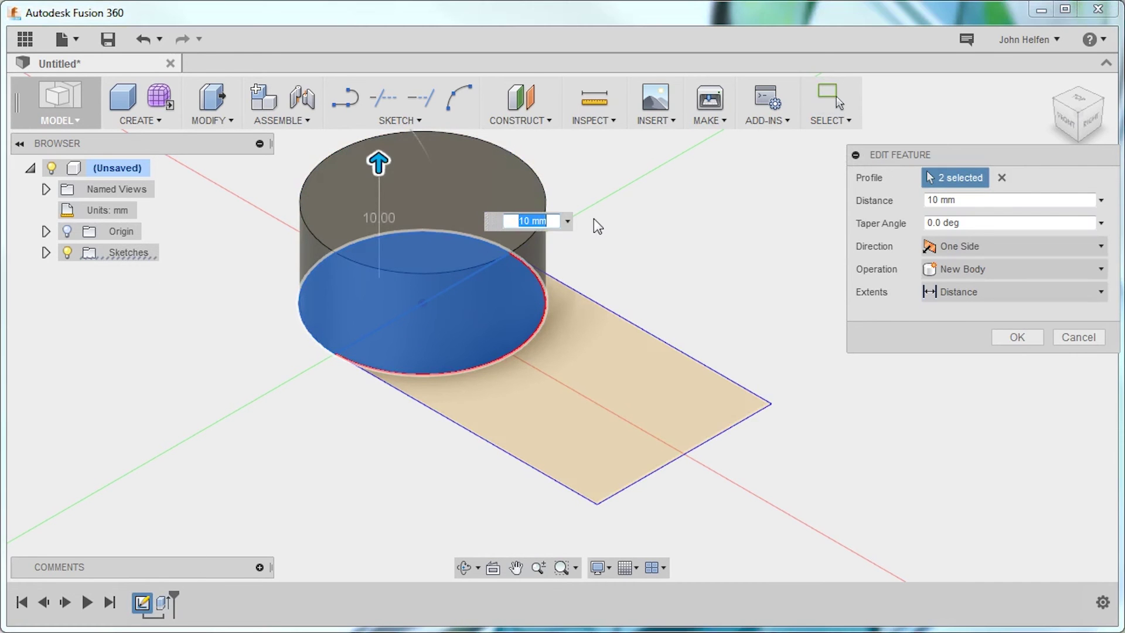
{"action": "type", "text": "20"}
{"action": "key", "text": "Return"}
- Expand the sketches in the model tree and make Sketch1 visible again
{"action": "scroll", "coordinate": [599, 396], "scroll_direction": "down", "scroll_amount": 5}
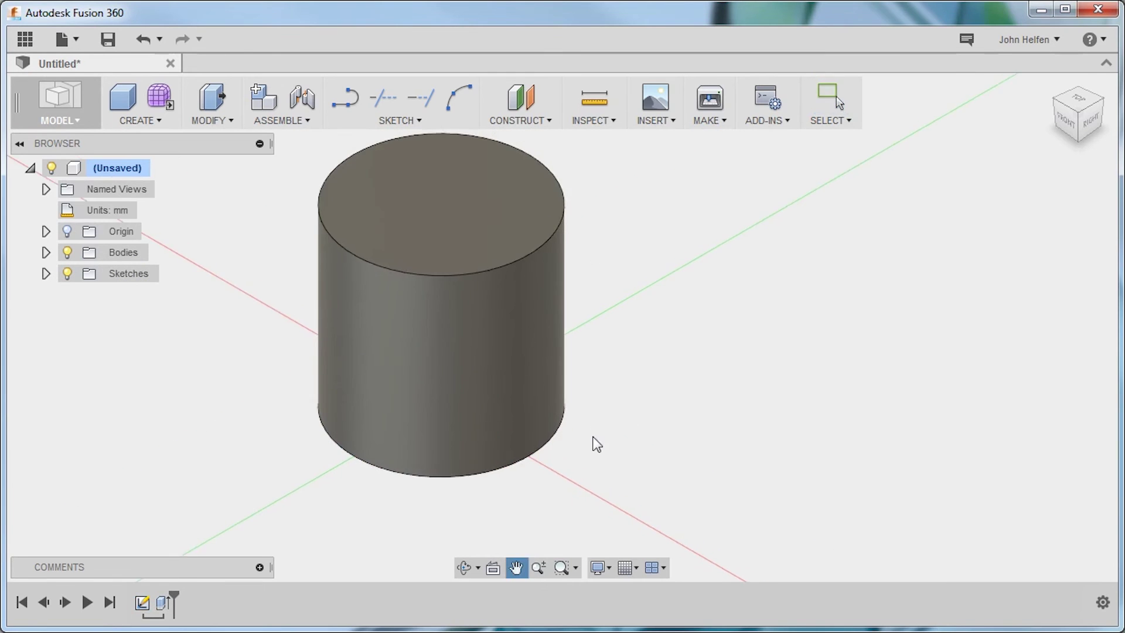
{"action": "left_click", "coordinate": [45, 274]}
{"action": "left_click", "coordinate": [81, 294]}
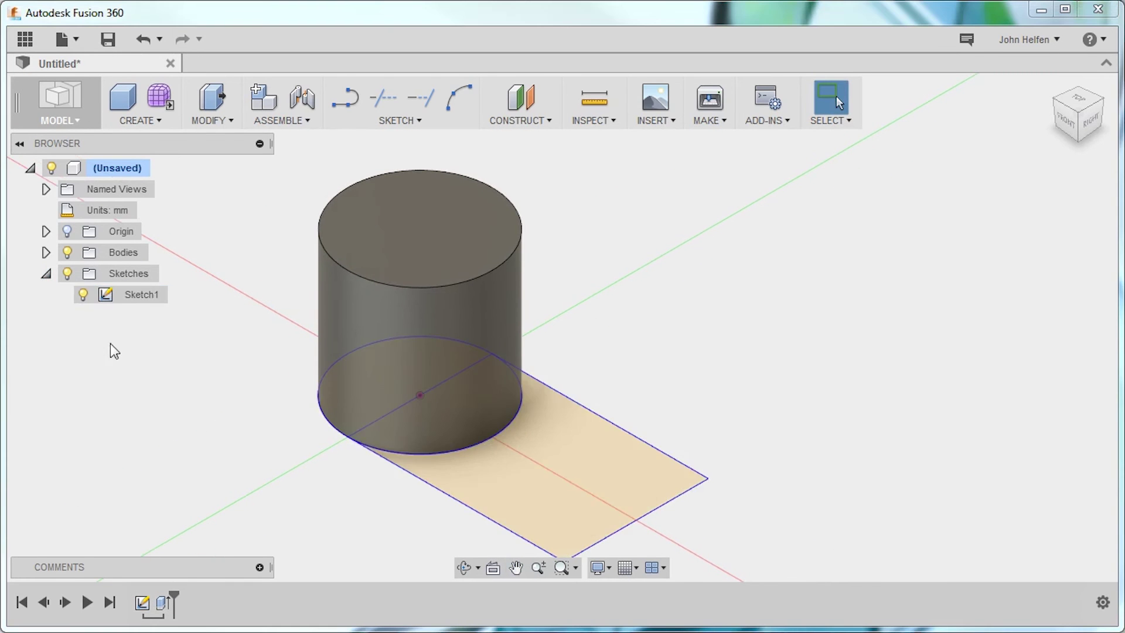
- Extrude the remaining rectangular profile 10 mm, joined to the cylinder, and hide Sketch1
{"action": "right_click", "coordinate": [566, 478]}
{"action": "left_click", "coordinate": [621, 456]}
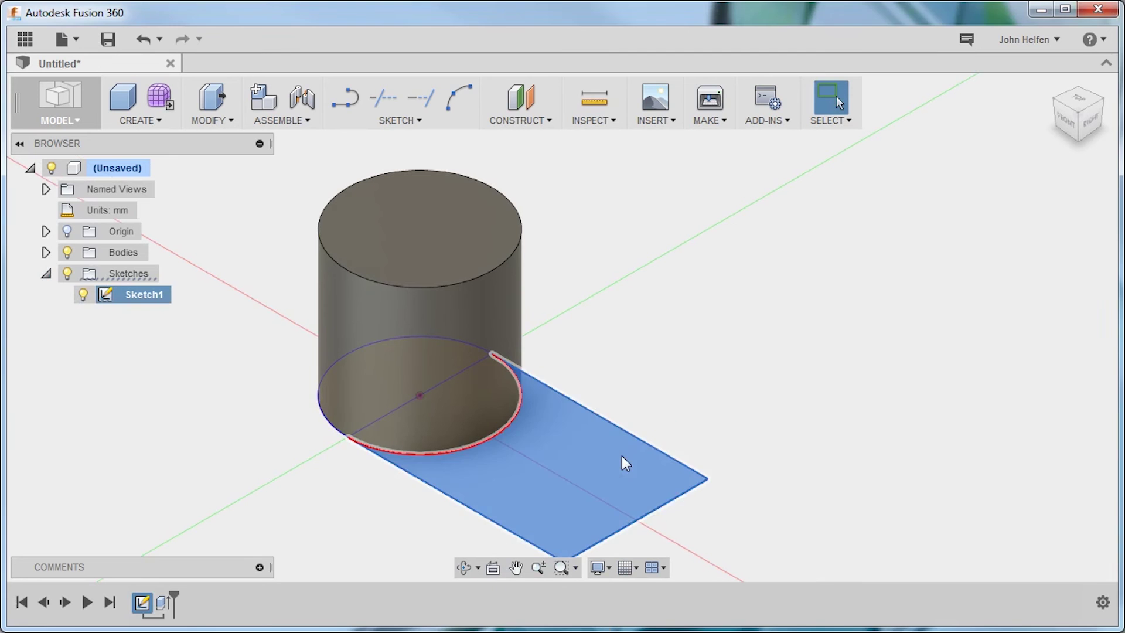
{"action": "left_click_drag", "start_coordinate": [532, 424], "coordinate": [546, 409]}
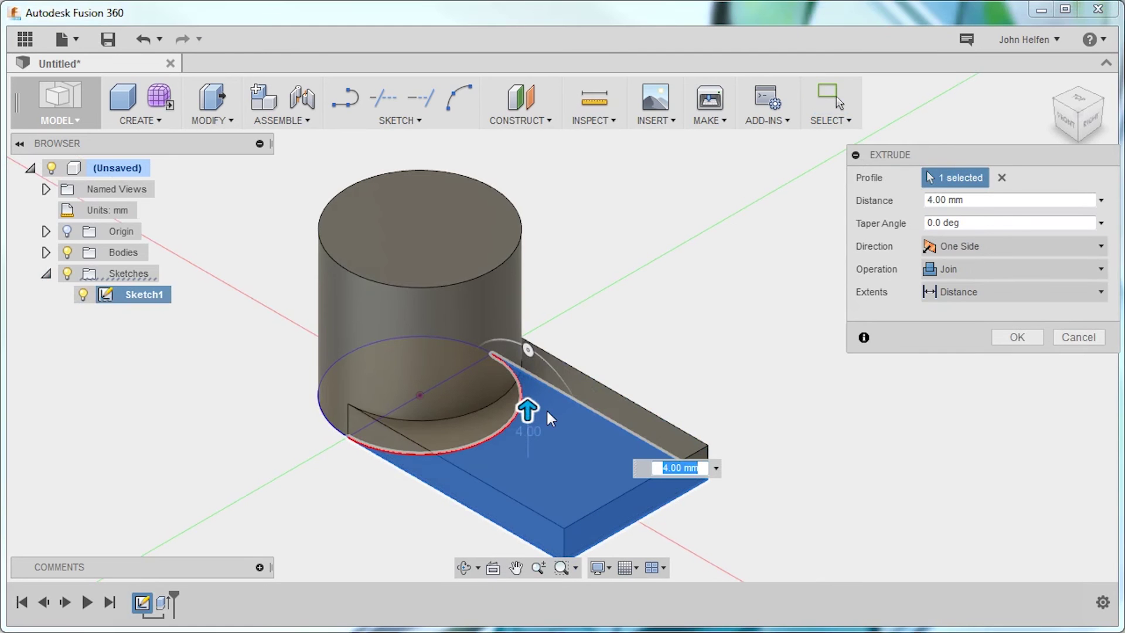
{"action": "type", "text": "10"}
{"action": "key", "text": "Return"}
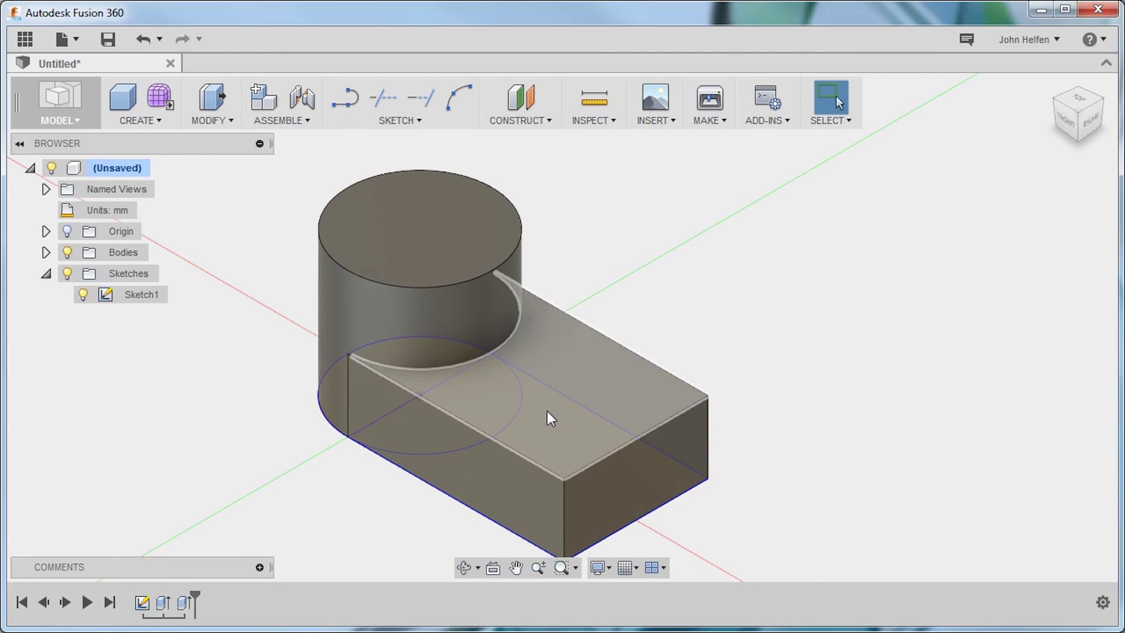
{"action": "left_click", "coordinate": [82, 295]}
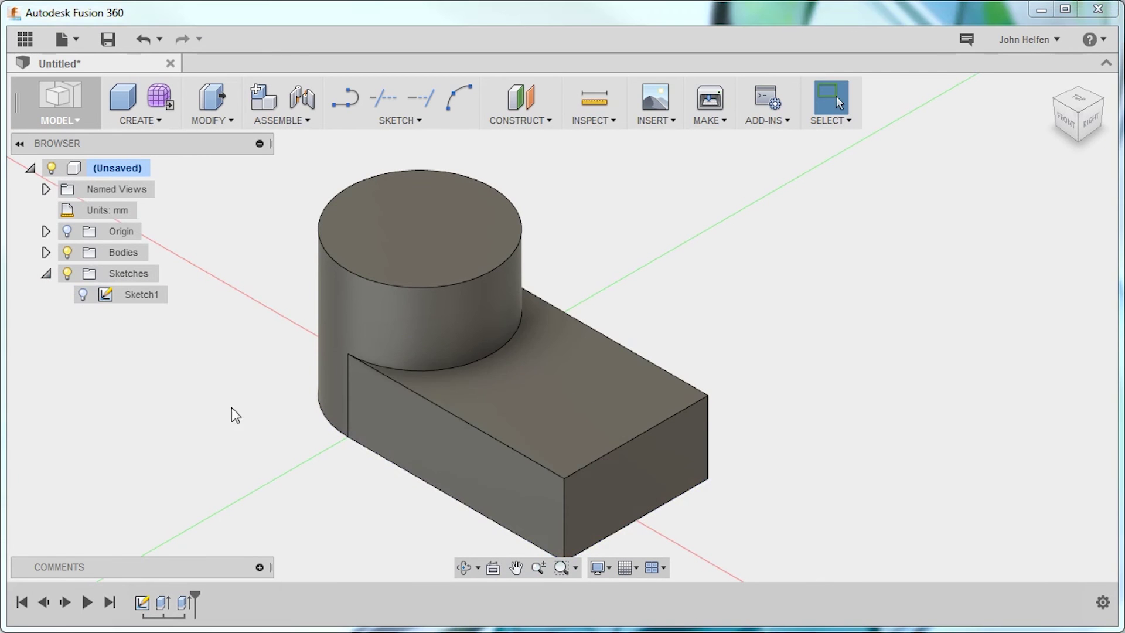
- Cut a simple 15 mm diameter hole centred on the cylinder's top face, with its extents set to All
{"action": "right_click", "coordinate": [684, 293]}
{"action": "left_click", "coordinate": [741, 319]}
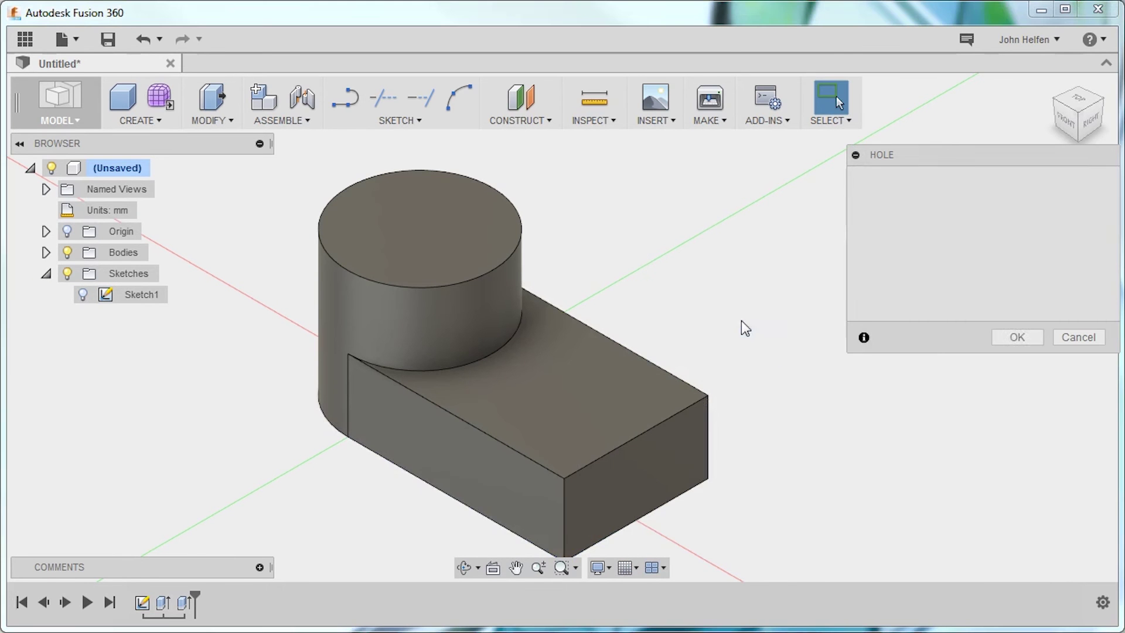
{"action": "left_click", "coordinate": [447, 235]}
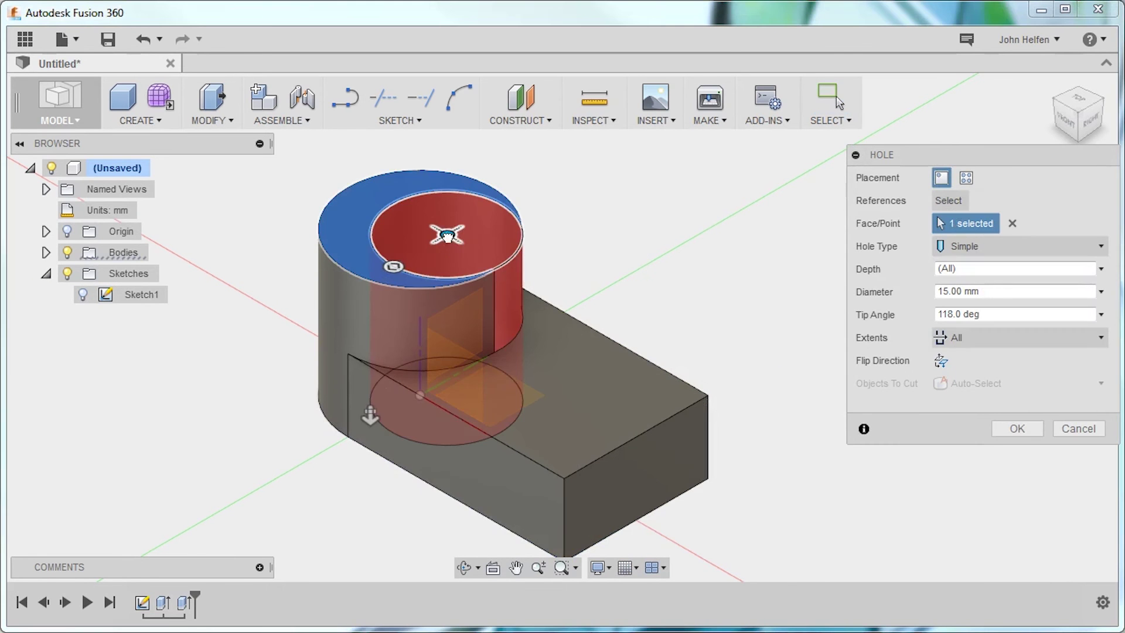
{"action": "left_click_drag", "start_coordinate": [448, 238], "coordinate": [371, 263]}
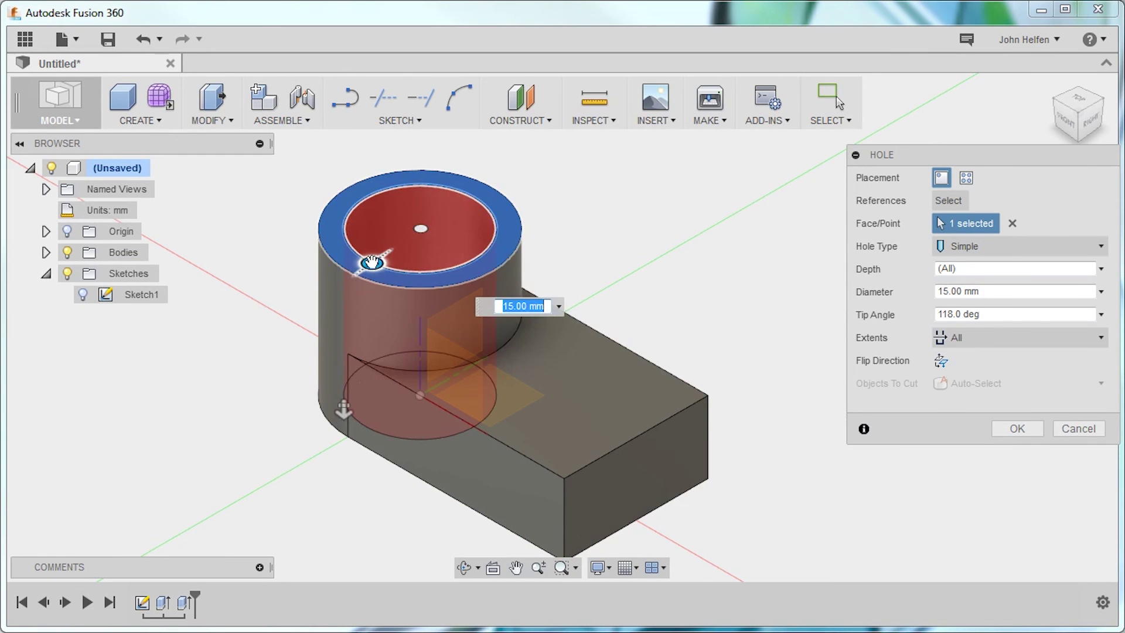
{"action": "left_click", "coordinate": [948, 329]}
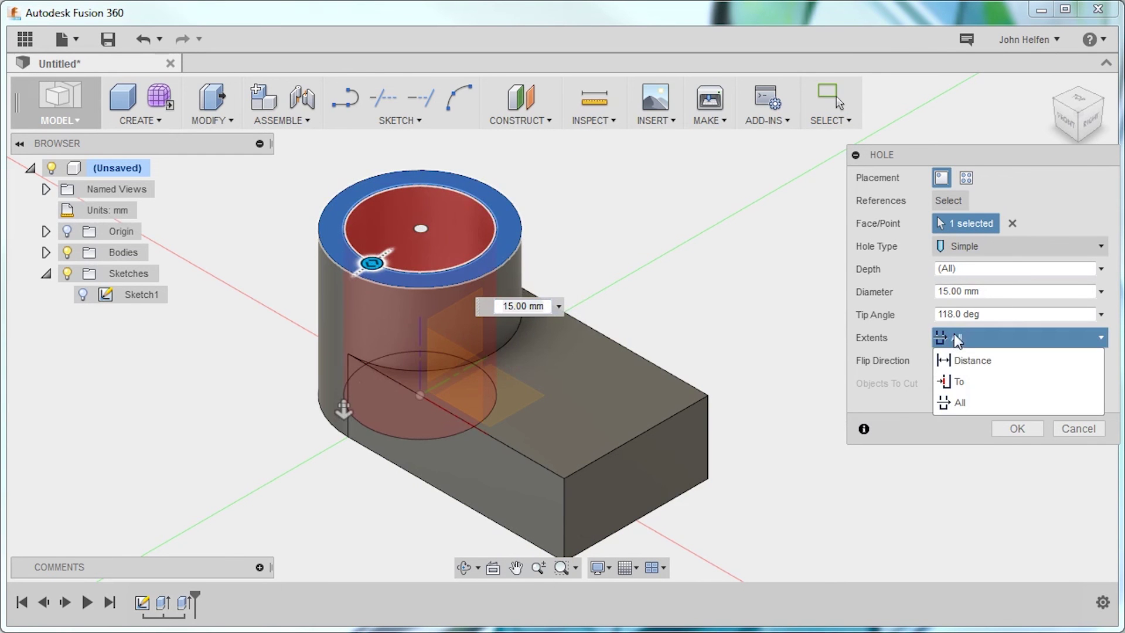
{"action": "left_click", "coordinate": [960, 402]}
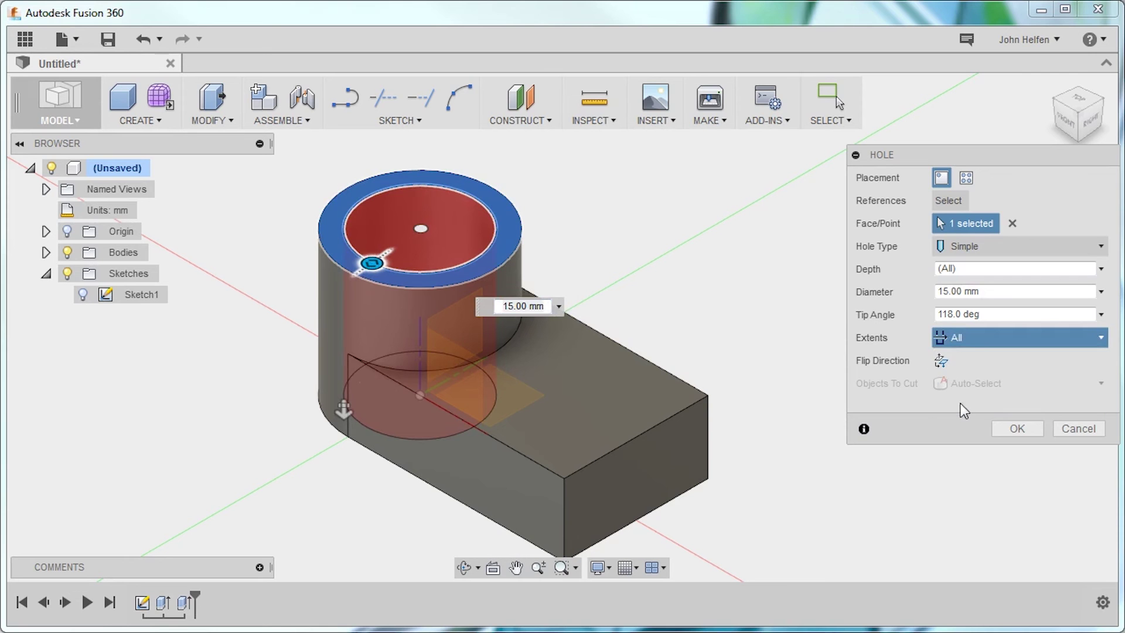
{"action": "left_click", "coordinate": [1012, 430]}
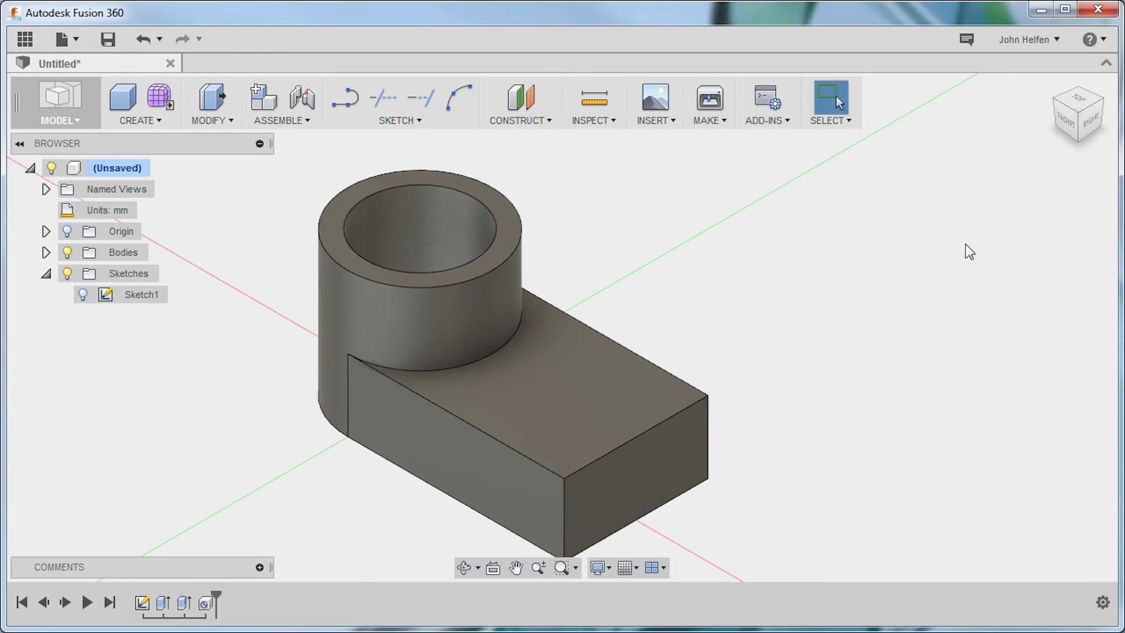
- Start a sketch on the block's top face and draw a 10 mm diameter circle on the centreline, about 12 mm from the free end
{"action": "middle_click_drag", "start_coordinate": [712, 289], "coordinate": [781, 346], "text": "shift"}
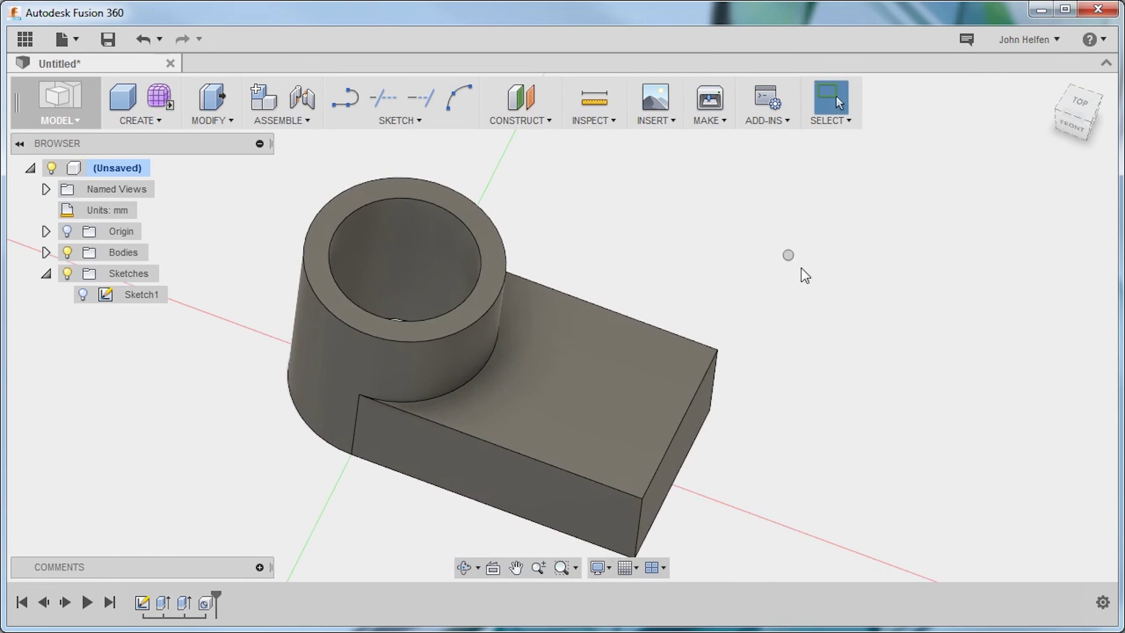
{"action": "right_click", "coordinate": [788, 257]}
{"action": "left_click", "coordinate": [804, 304]}
{"action": "left_click", "coordinate": [764, 279]}
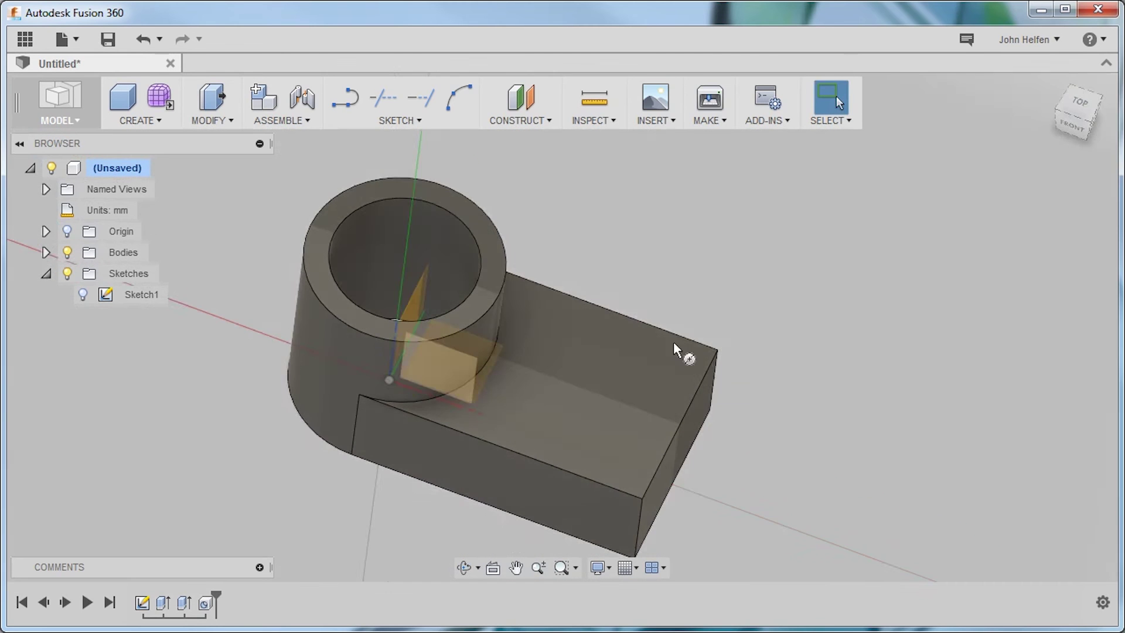
{"action": "left_click", "coordinate": [628, 371]}
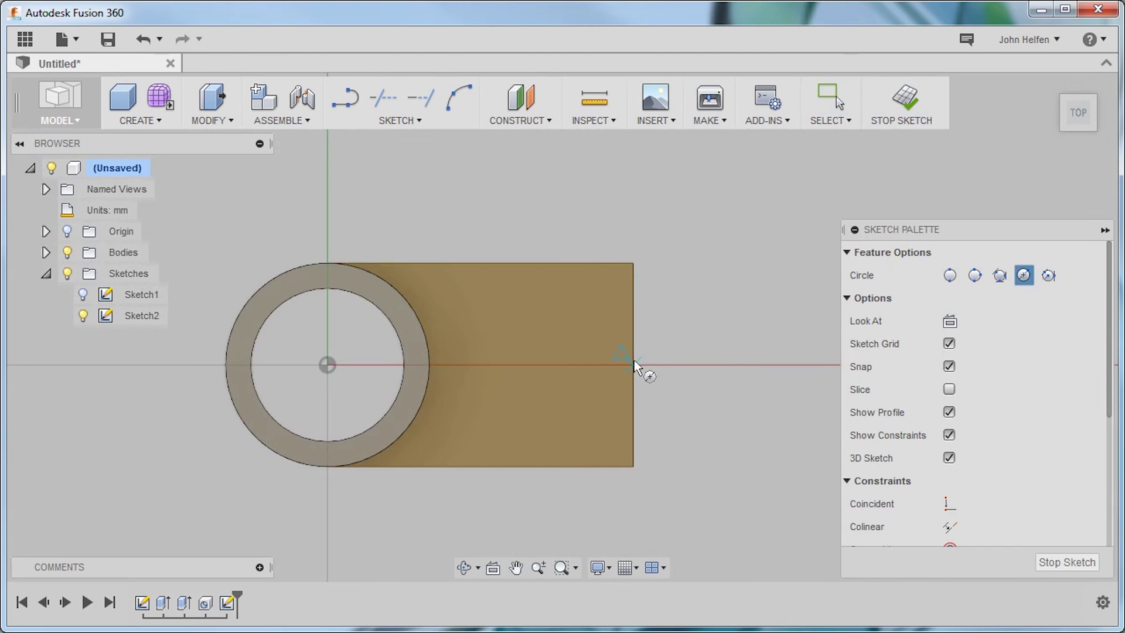
{"action": "left_click", "coordinate": [512, 365]}
{"action": "type", "text": "1"}
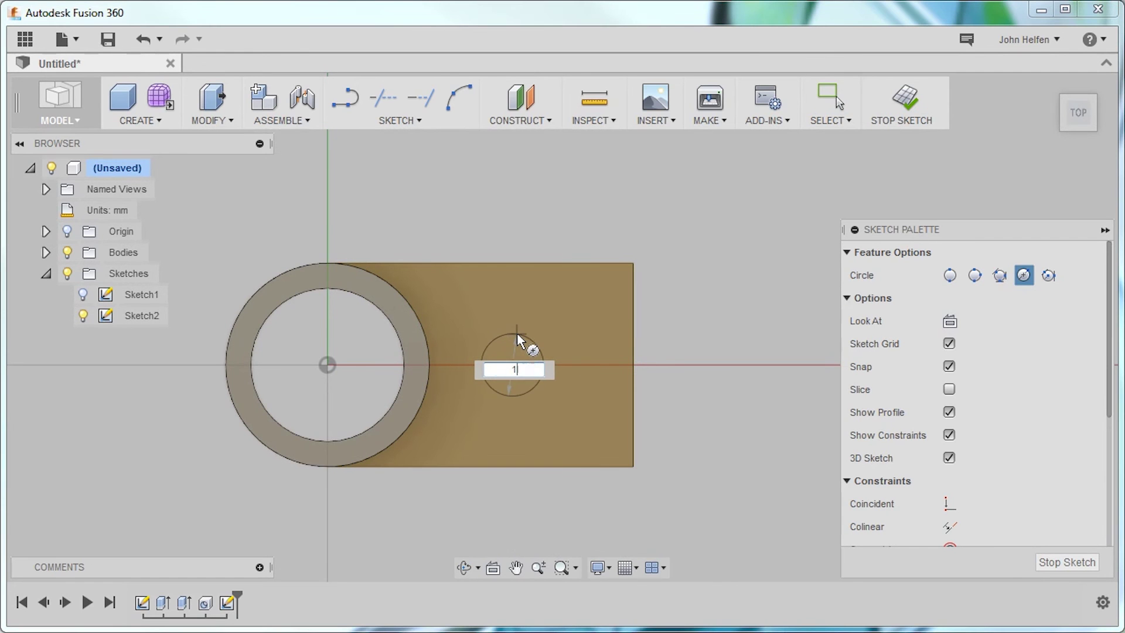
{"action": "type", "text": "0"}
{"action": "key", "text": "Tab"}
{"action": "key", "text": "Return"}
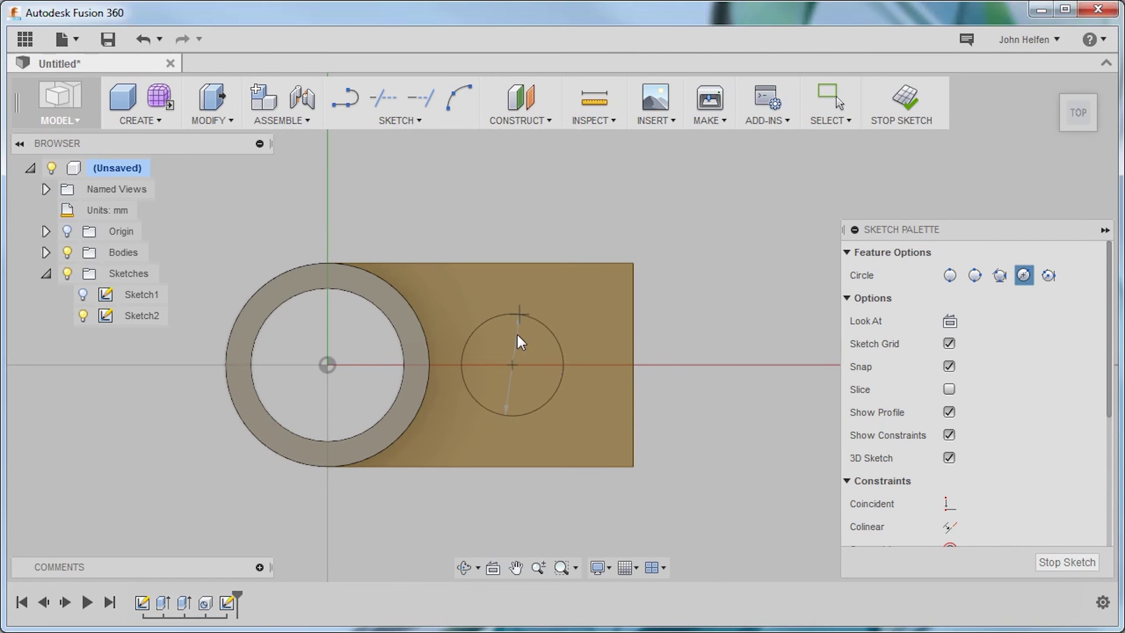
{"action": "key", "text": "Escape"}
- Draw two tangent lines from opposite sides of the 10 mm circle perpendicular to the block's end edge, and finish the sketch
{"action": "right_click", "coordinate": [678, 307]}
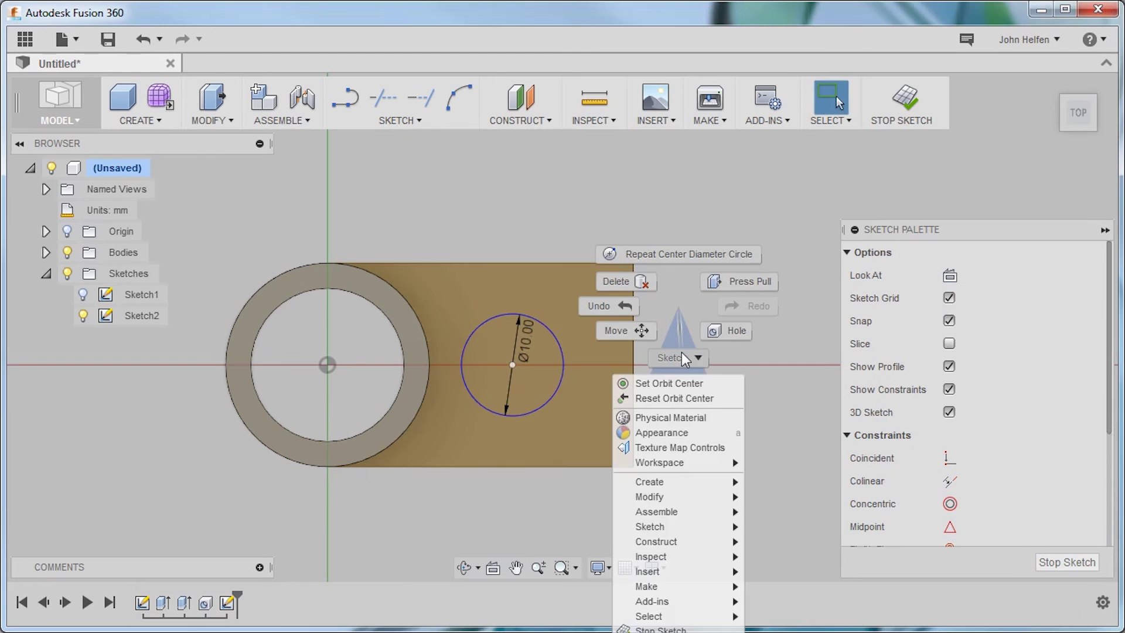
{"action": "left_click", "coordinate": [679, 356]}
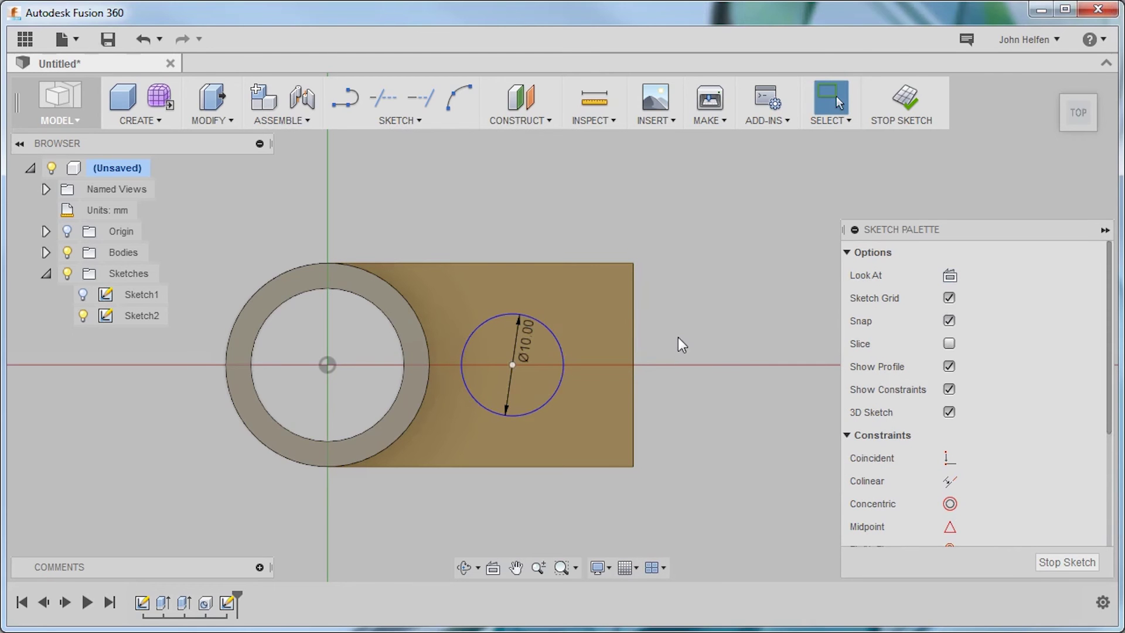
{"action": "right_click", "coordinate": [677, 336]}
{"action": "left_click", "coordinate": [672, 385]}
{"action": "left_click", "coordinate": [669, 438]}
{"action": "left_click", "coordinate": [506, 416]}
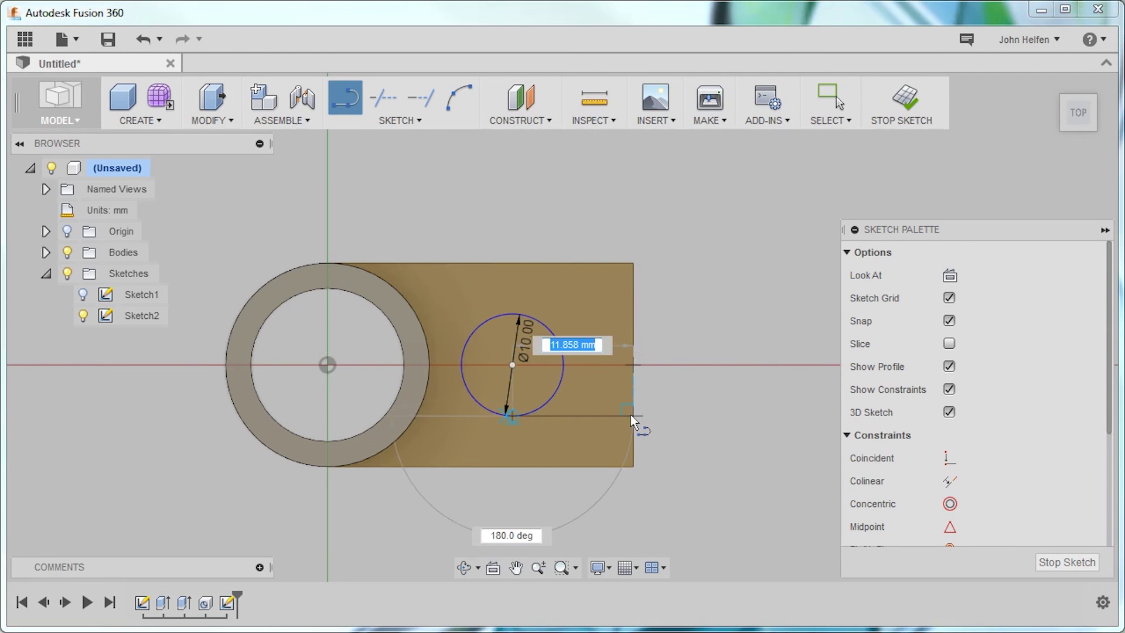
{"action": "double_click", "coordinate": [632, 416]}
{"action": "left_click", "coordinate": [512, 315]}
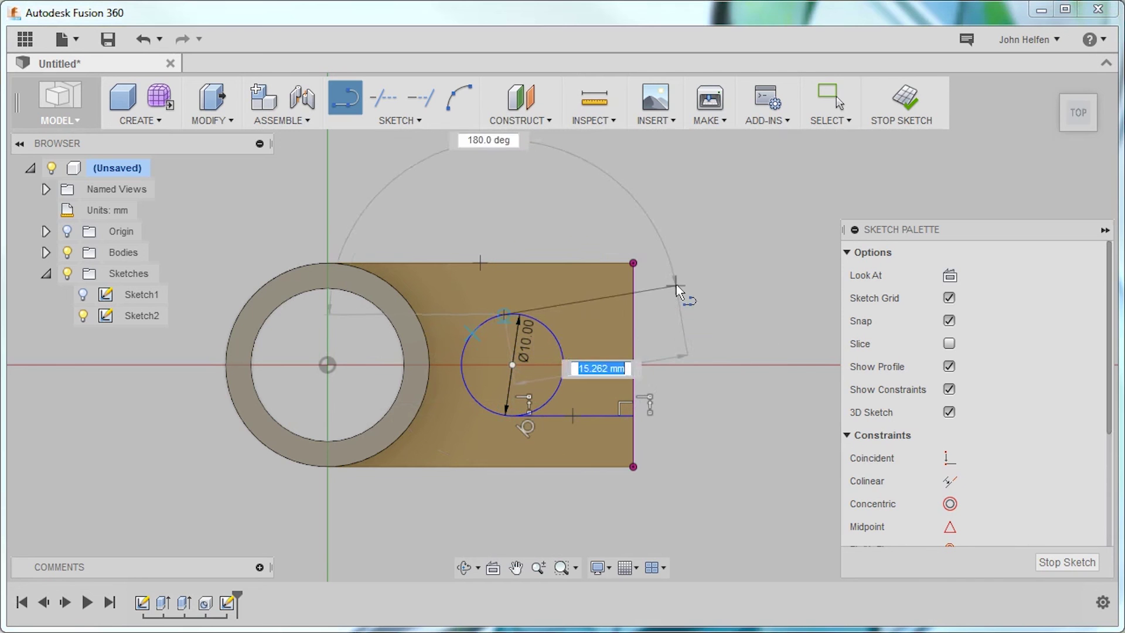
{"action": "left_click", "coordinate": [634, 315]}
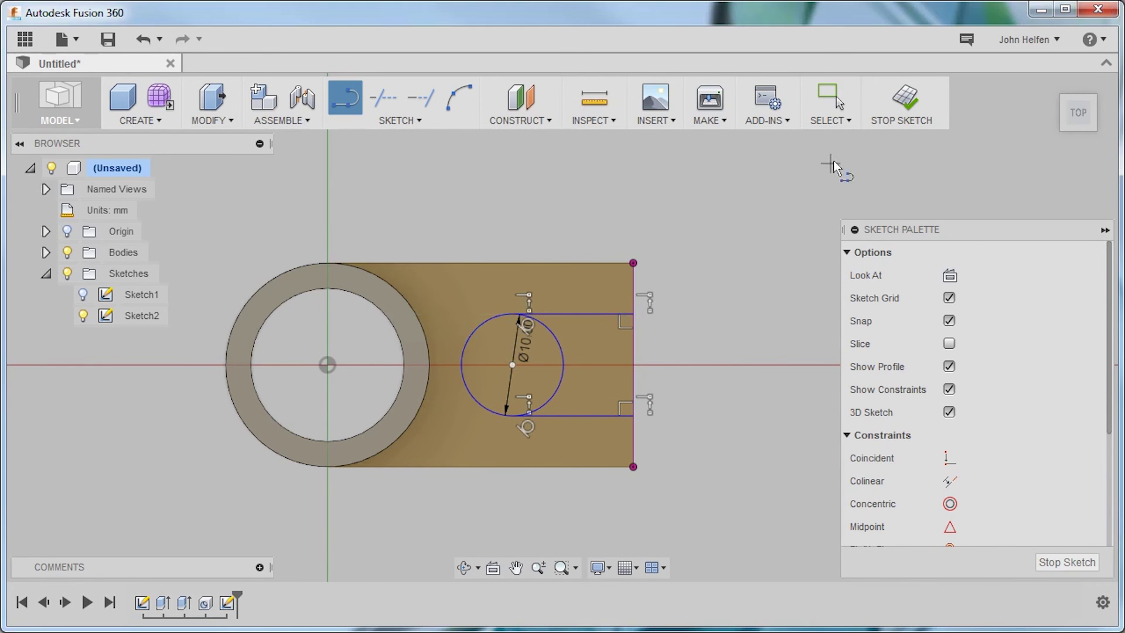
{"action": "left_click", "coordinate": [902, 101]}
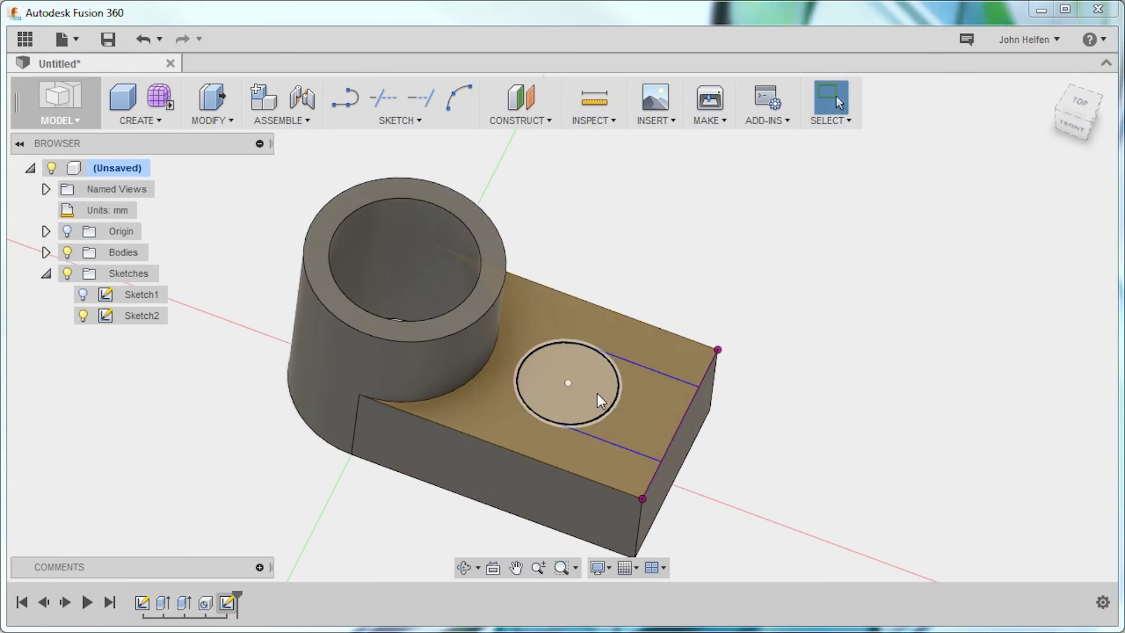
- Extrude the circle and adjoining slot profile downward as a cut through the entire block, using the All extent
{"action": "left_click", "coordinate": [597, 392]}
{"action": "left_click", "coordinate": [652, 410], "text": "shift"}
{"action": "right_click", "coordinate": [654, 412]}
{"action": "left_click", "coordinate": [716, 374]}
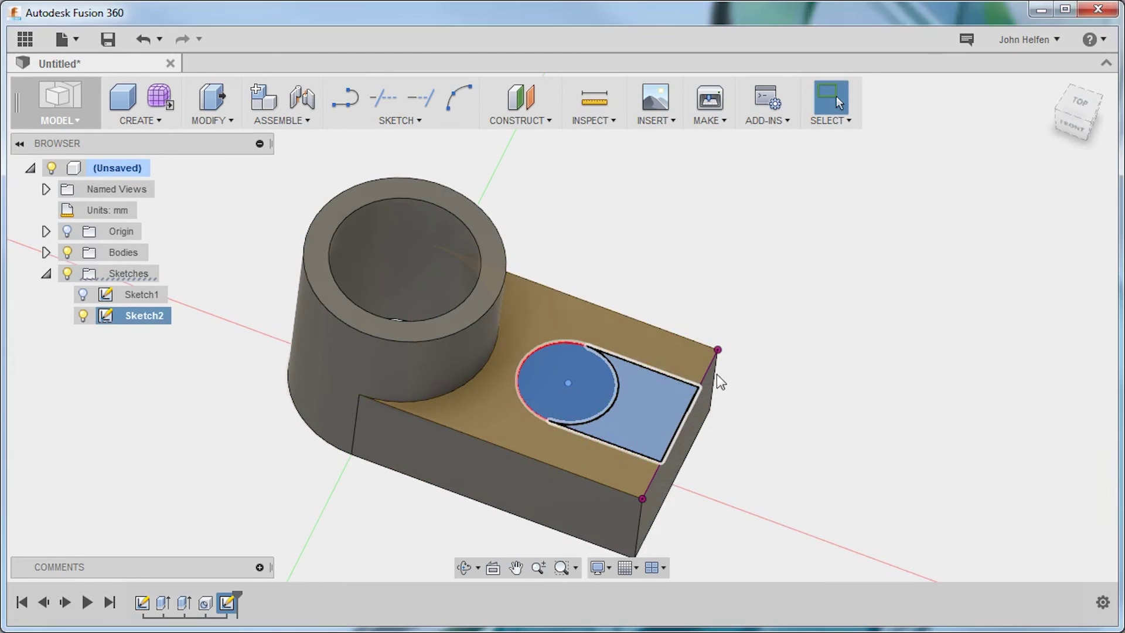
{"action": "key", "text": "e"}
{"action": "left_click_drag", "start_coordinate": [622, 391], "coordinate": [622, 456]}
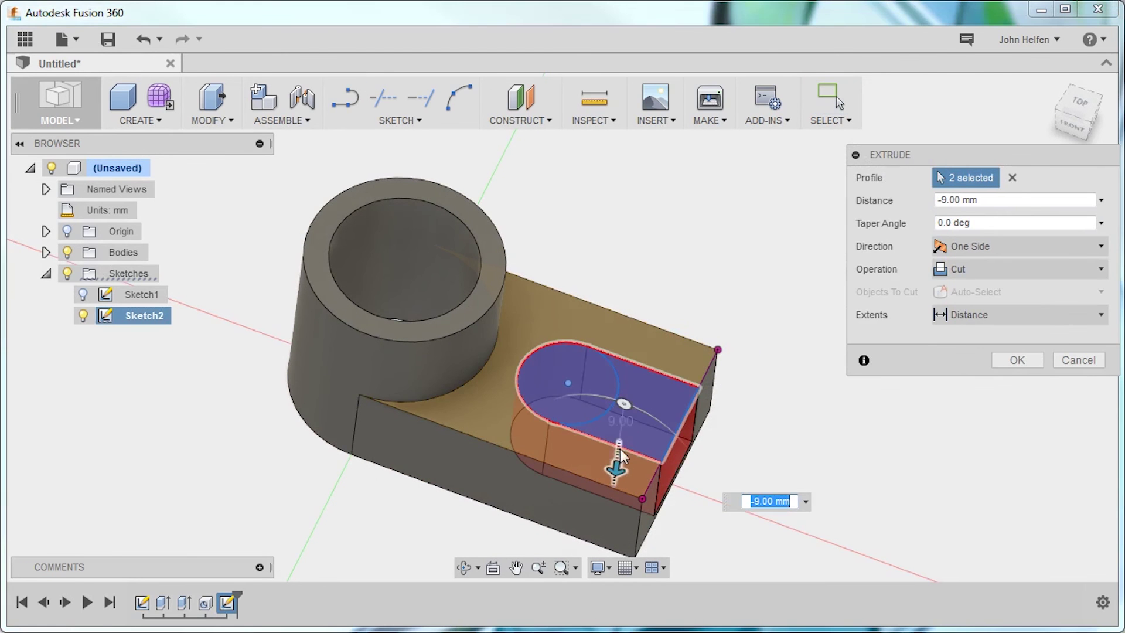
{"action": "left_click", "coordinate": [958, 313]}
{"action": "left_click", "coordinate": [962, 386]}
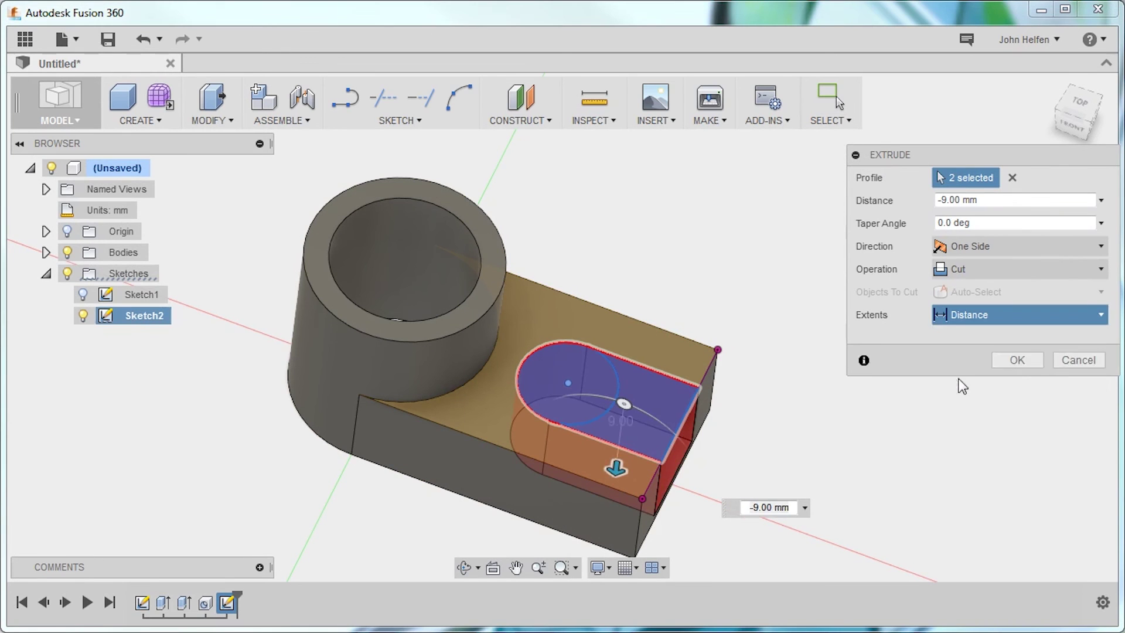
{"action": "left_click", "coordinate": [1010, 386]}
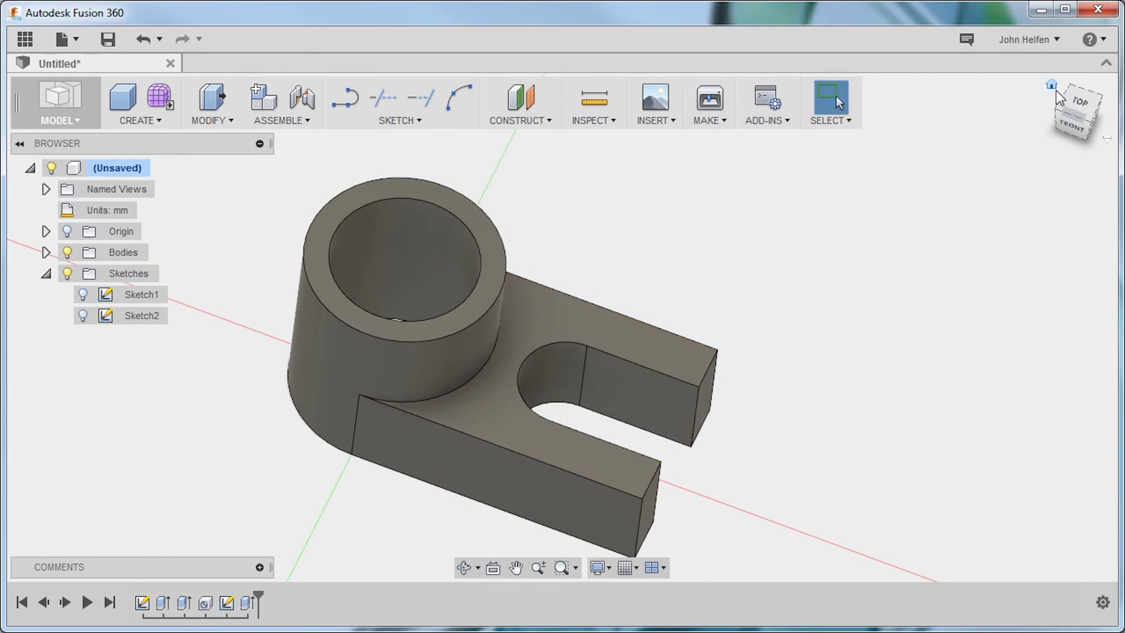
- Chamfer the cylinder's outer top edge with an equal distance of 1.5 mm
{"action": "left_click", "coordinate": [1051, 85]}
{"action": "scroll", "coordinate": [797, 296], "scroll_direction": "down", "scroll_amount": 2}
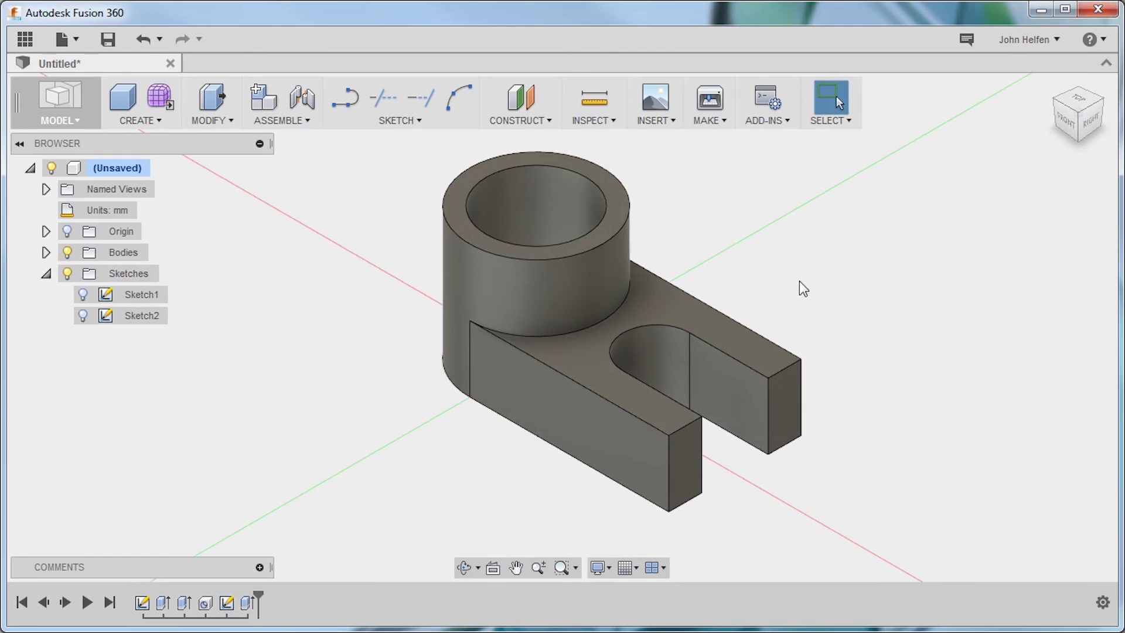
{"action": "middle_click_drag", "start_coordinate": [798, 288], "coordinate": [786, 294]}
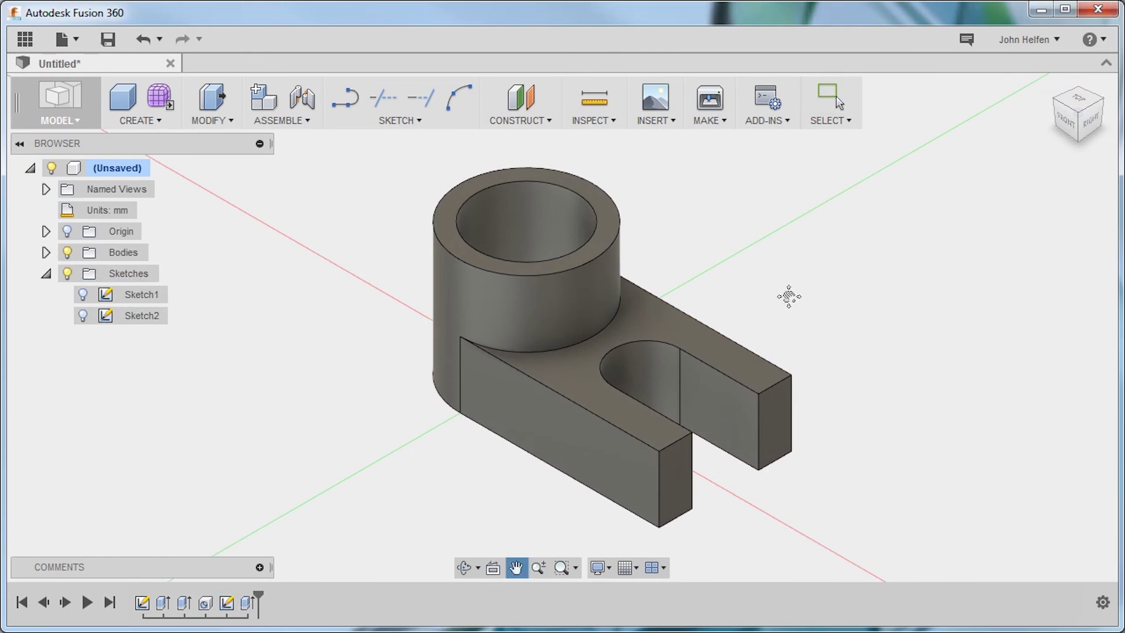
{"action": "left_click", "coordinate": [621, 228]}
{"action": "right_click", "coordinate": [621, 227]}
{"action": "left_click", "coordinate": [601, 341]}
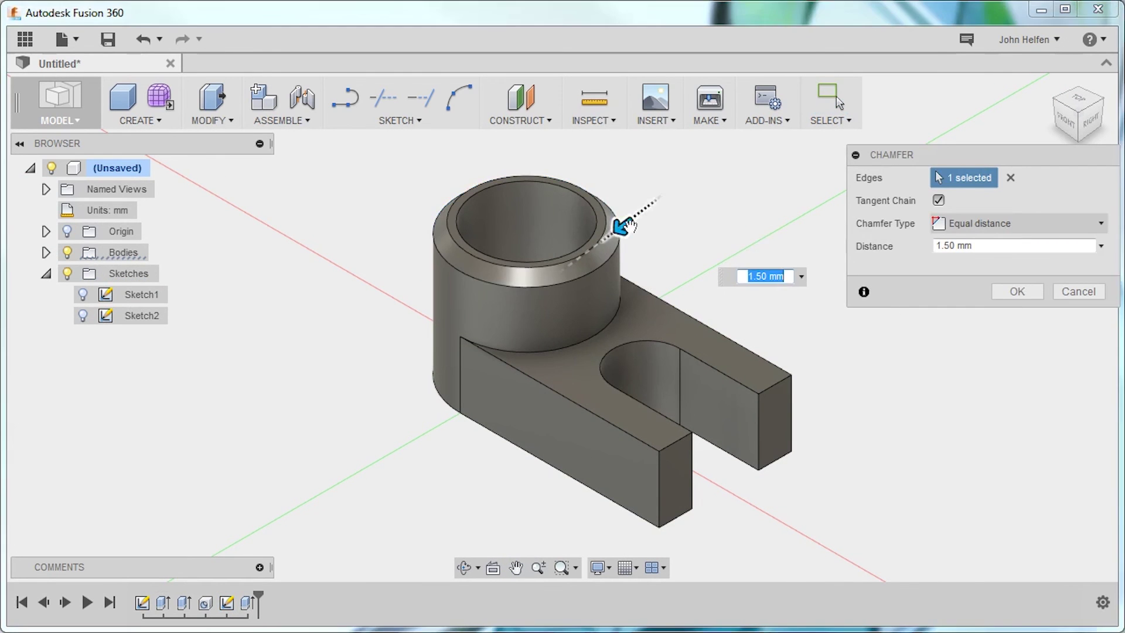
{"action": "left_click", "coordinate": [1007, 291]}
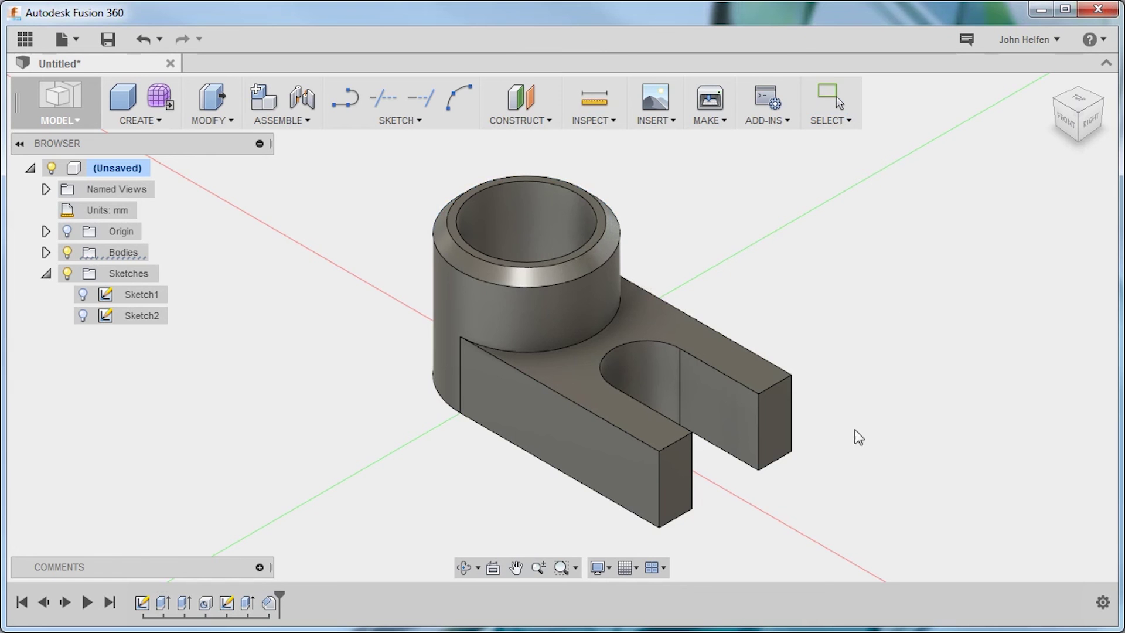
- Fillet the two inner vertical edges at the slot's open end with a 4 mm radius
{"action": "left_click", "coordinate": [758, 419]}
{"action": "right_click", "coordinate": [758, 419]}
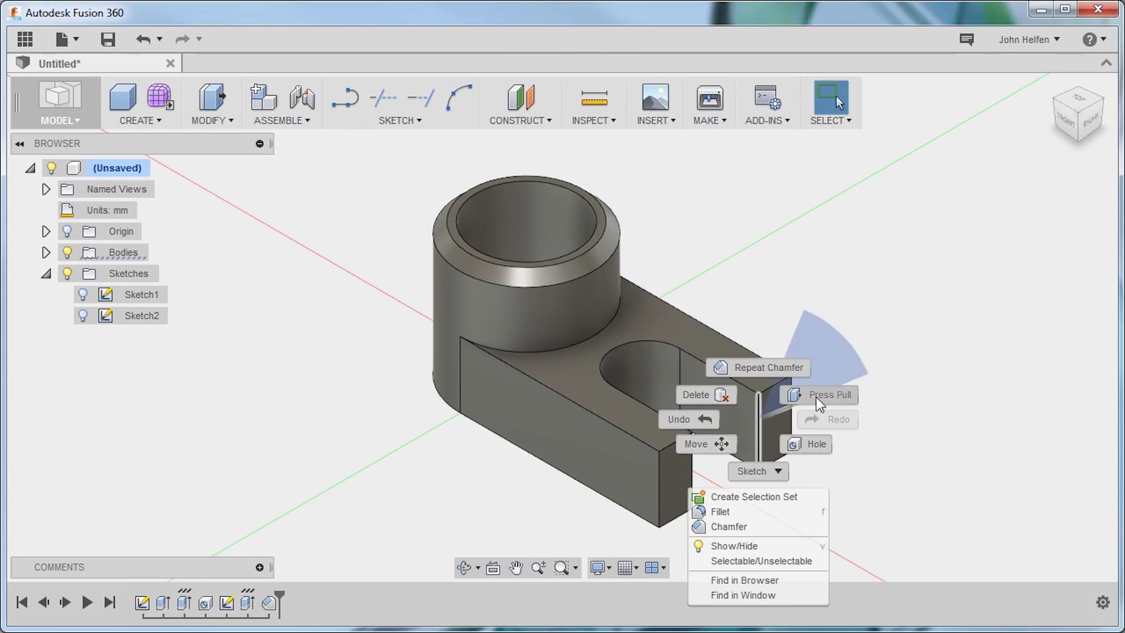
{"action": "left_click", "coordinate": [819, 395]}
{"action": "left_click", "coordinate": [694, 461]}
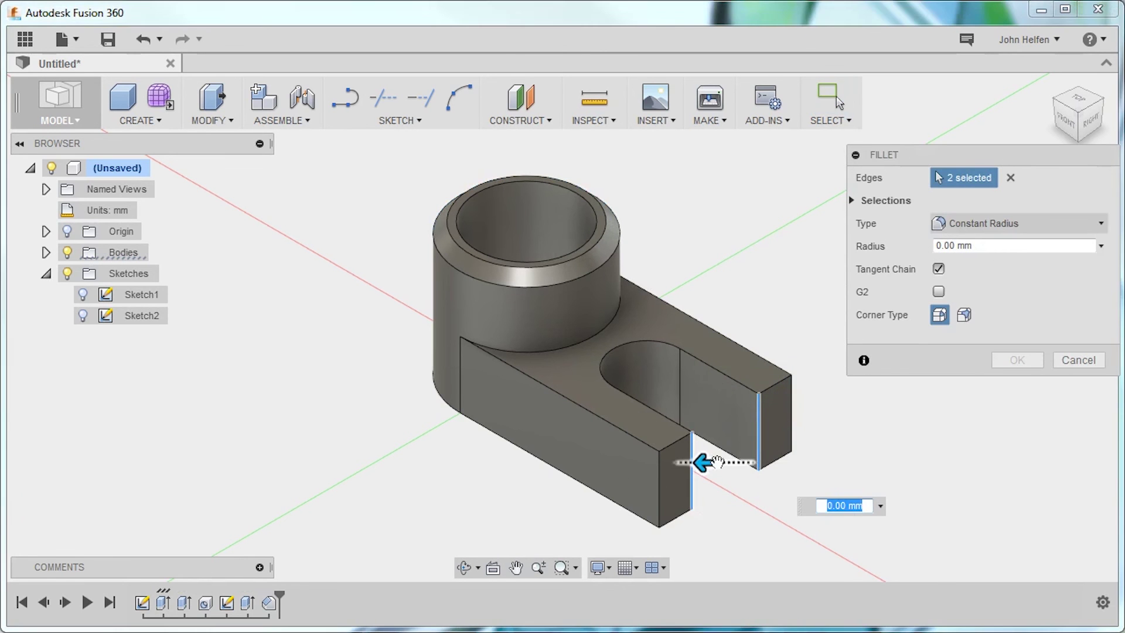
{"action": "left_click_drag", "start_coordinate": [695, 462], "coordinate": [695, 462]}
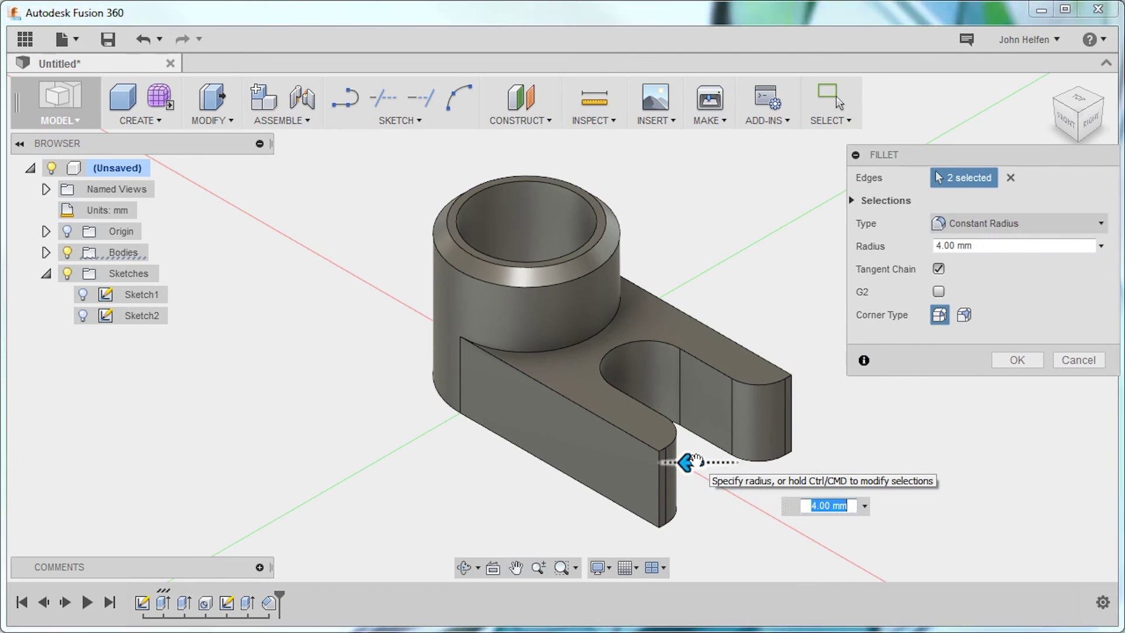
{"action": "left_click", "coordinate": [1009, 360]}
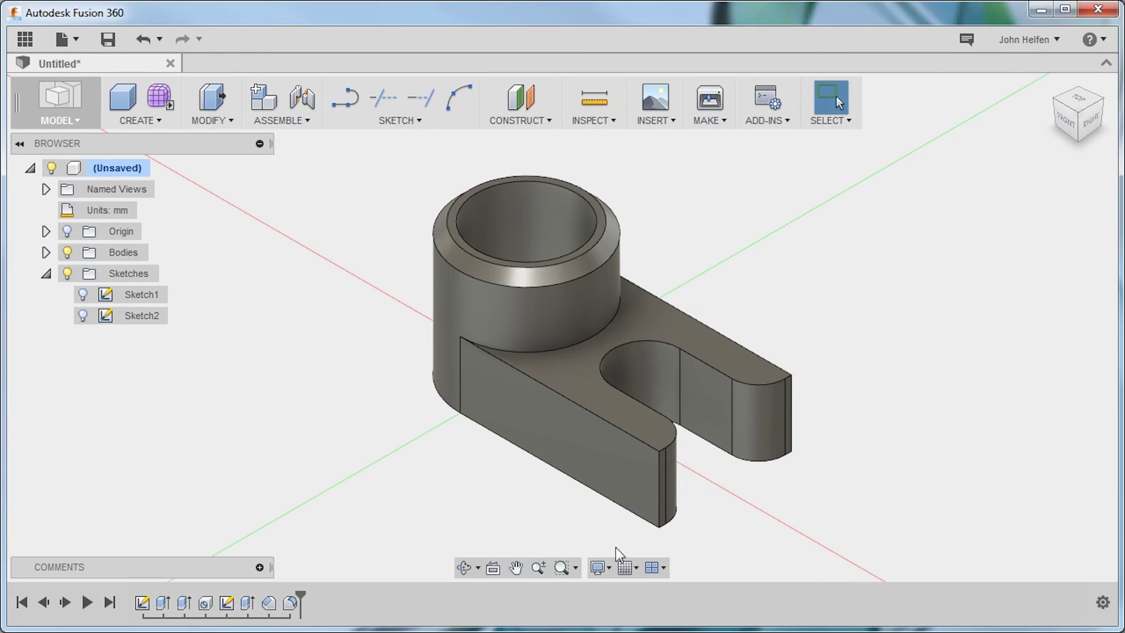
- Edit the first sketch, set the rectangle's length to 40 mm, and finish the sketch to update the part
{"action": "double_click", "coordinate": [142, 603]}
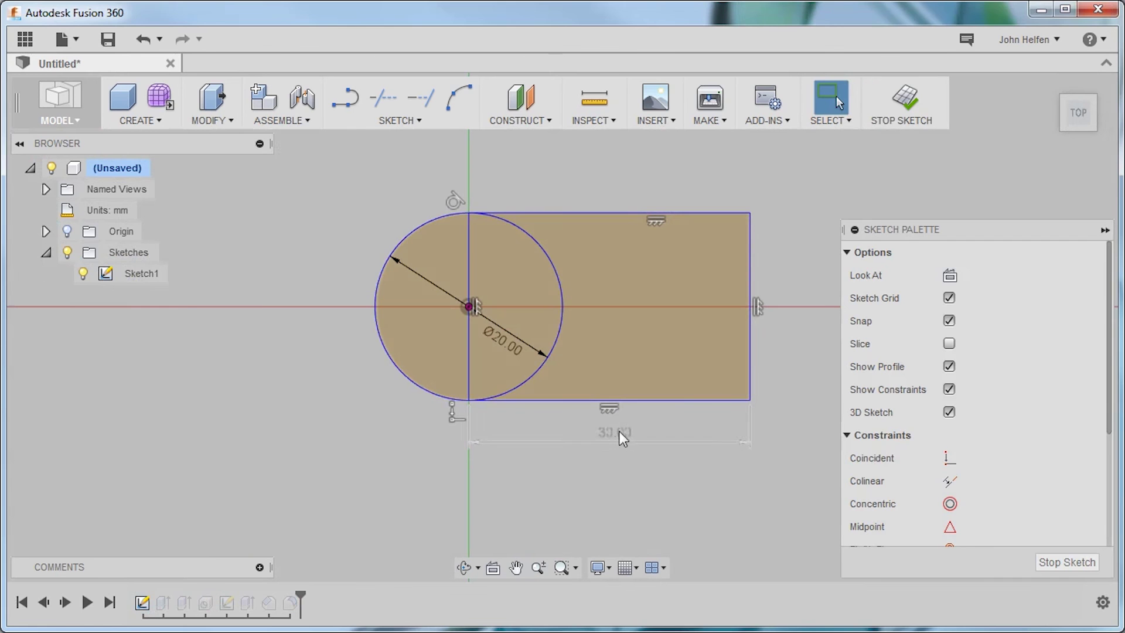
{"action": "double_click", "coordinate": [619, 432]}
{"action": "type", "text": "40"}
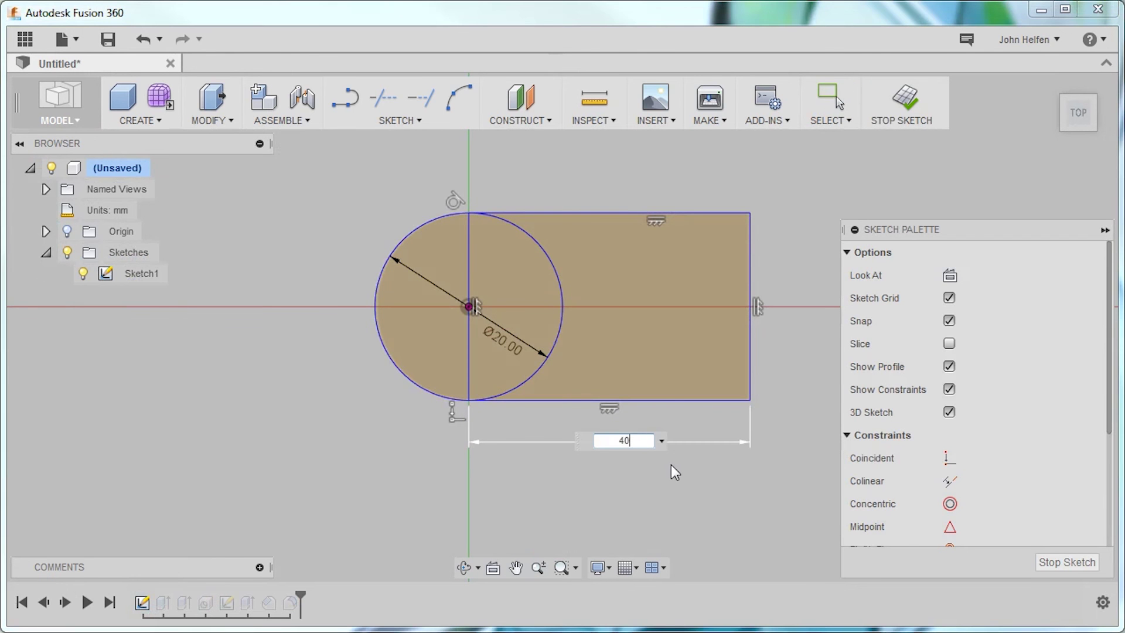
{"action": "key", "text": "Return"}
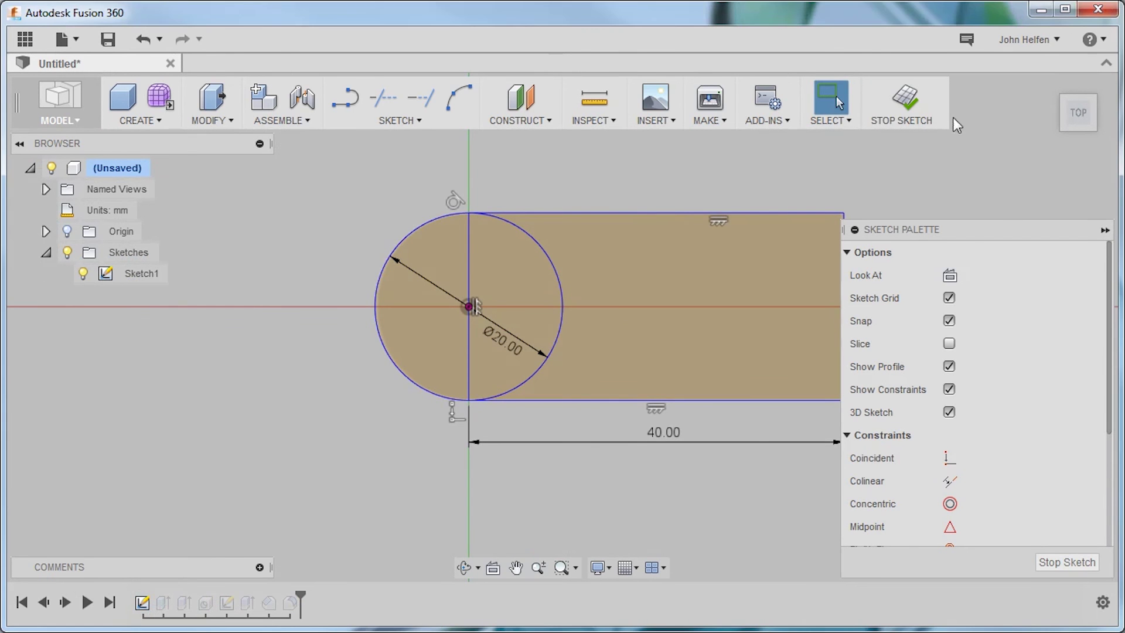
{"action": "left_click", "coordinate": [906, 100]}
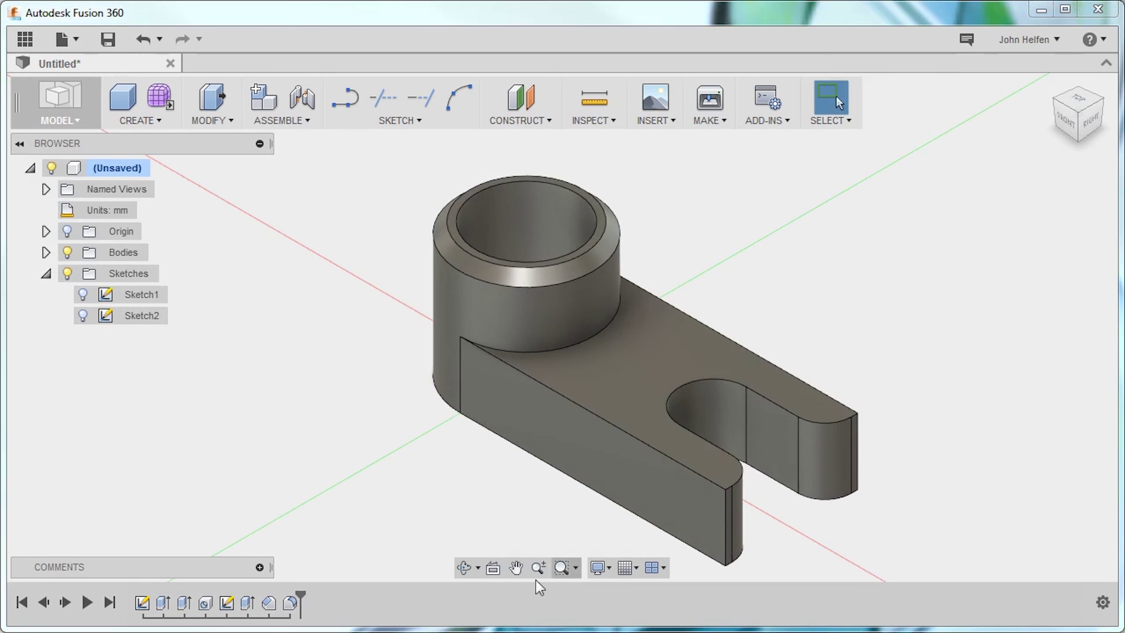
- Edit the slot sketch and add a 12 mm horizontal dimension to the lower slot line, between the circle and the block's open end
{"action": "left_click", "coordinate": [722, 420]}
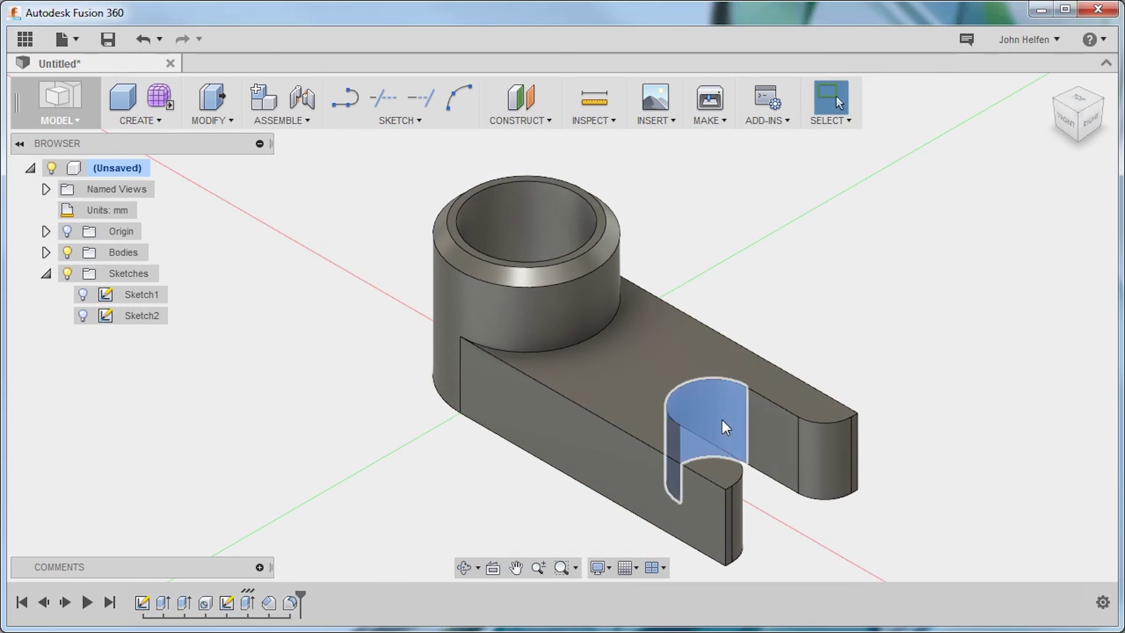
{"action": "double_click", "coordinate": [227, 602]}
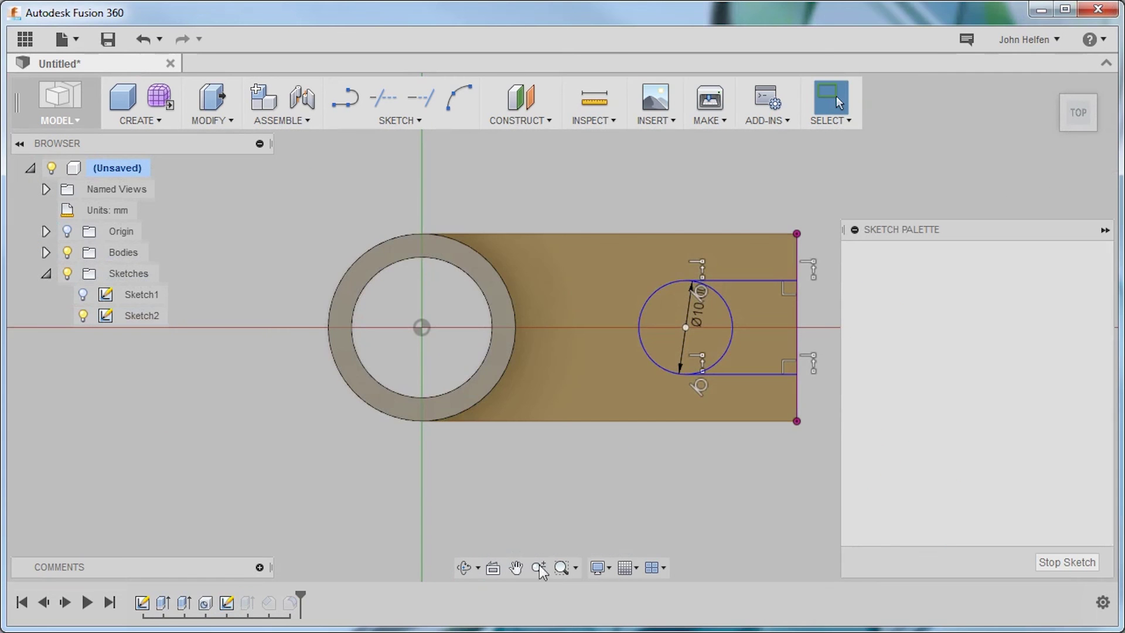
{"action": "right_click", "coordinate": [692, 471]}
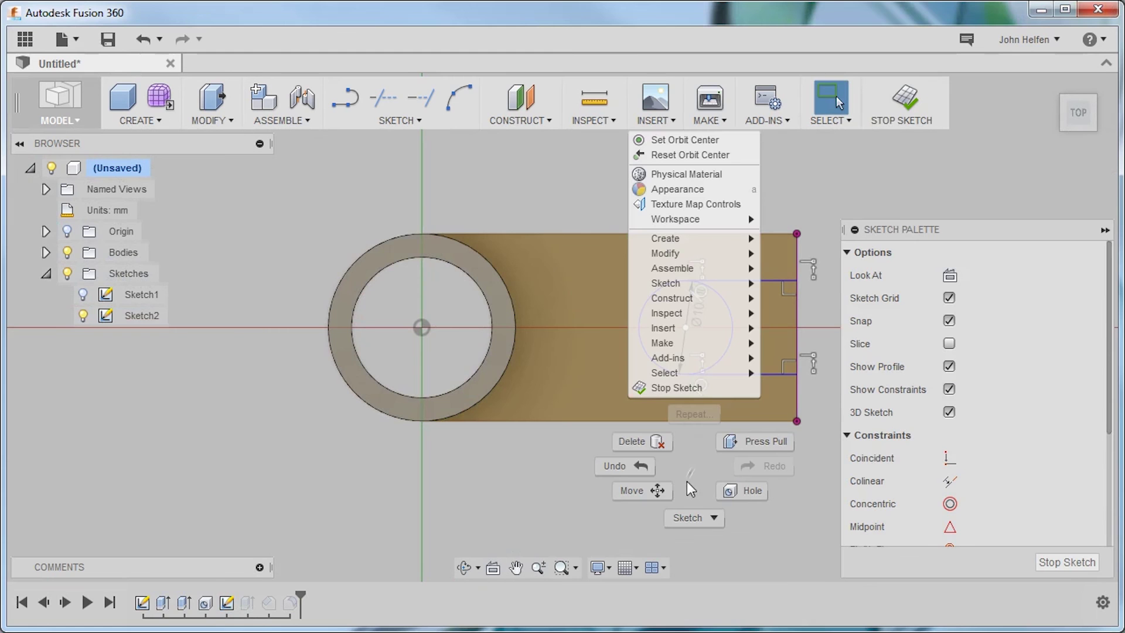
{"action": "left_click", "coordinate": [694, 514]}
{"action": "left_click", "coordinate": [637, 509]}
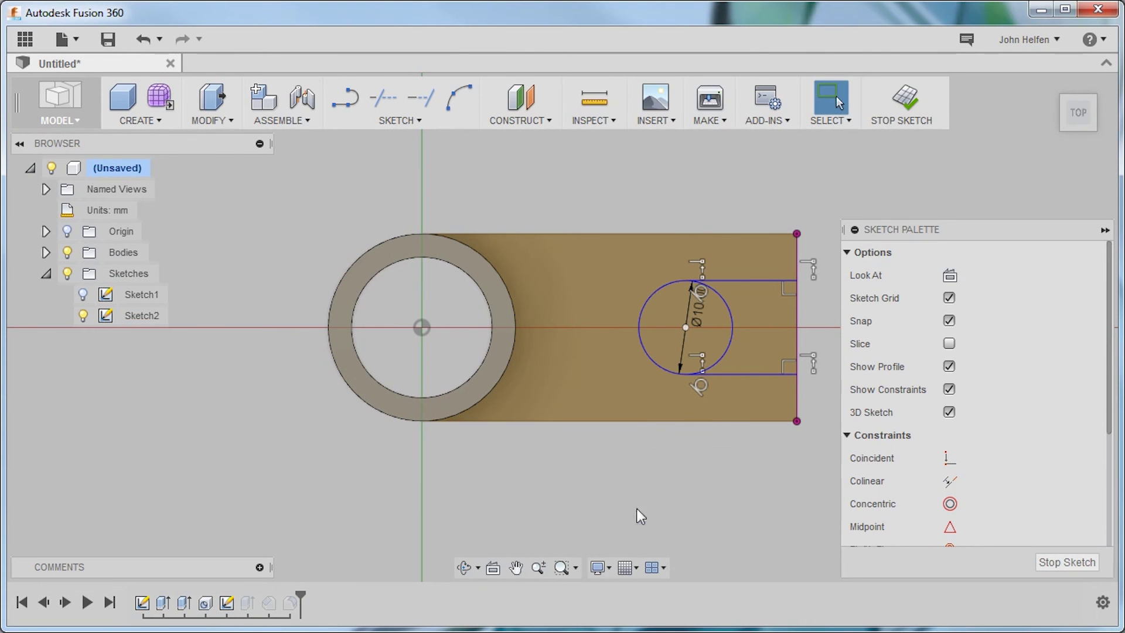
{"action": "left_click", "coordinate": [756, 376]}
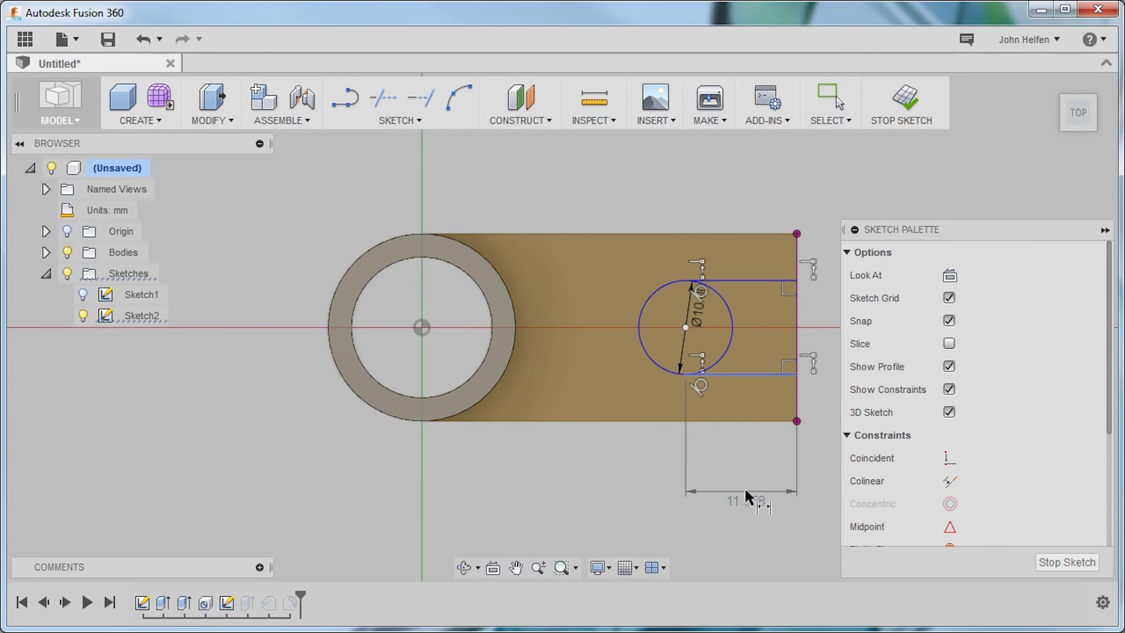
{"action": "left_click", "coordinate": [793, 498]}
{"action": "type", "text": "12"}
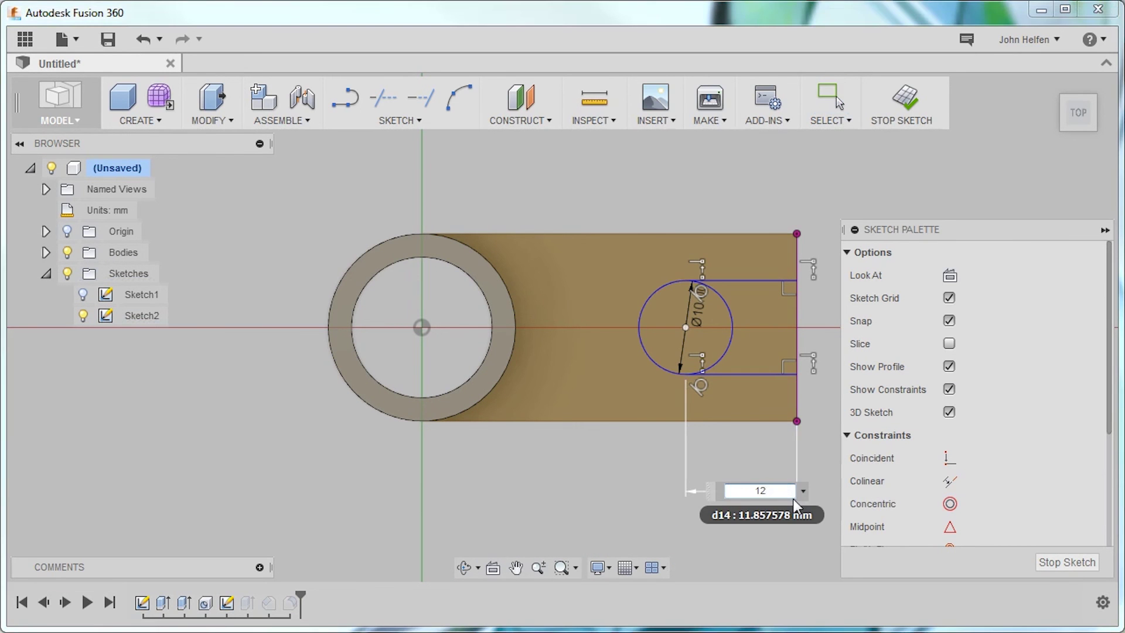
{"action": "key", "text": "Return"}
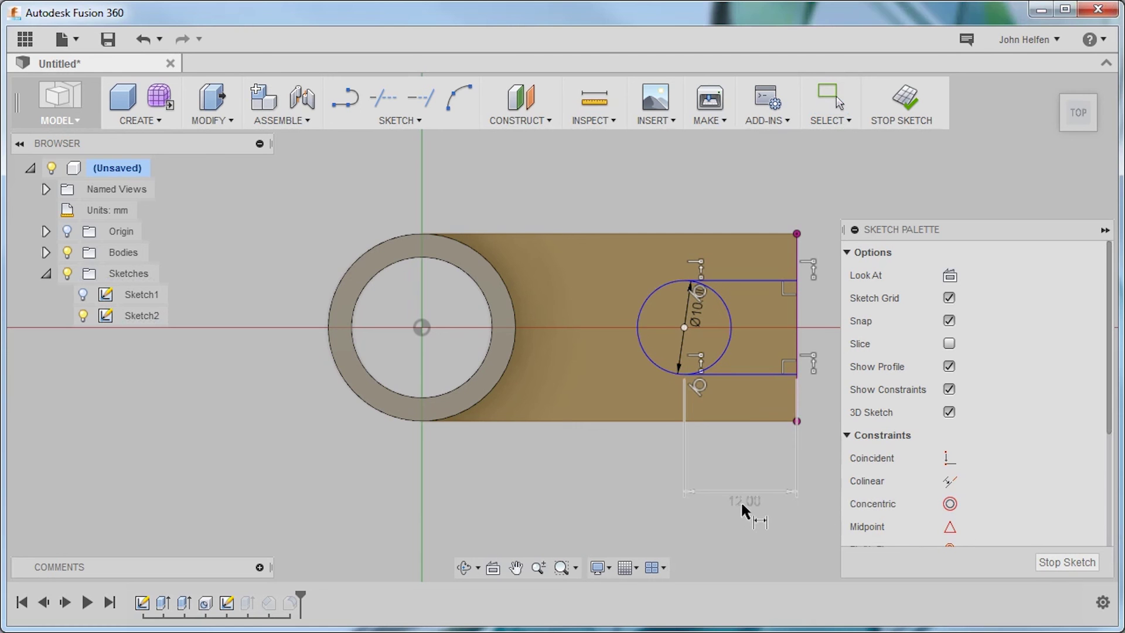
- Set the slot line's length dimension to 20 mm and finish the sketch to update the cut
{"action": "double_click", "coordinate": [740, 500]}
{"action": "type", "text": "20"}
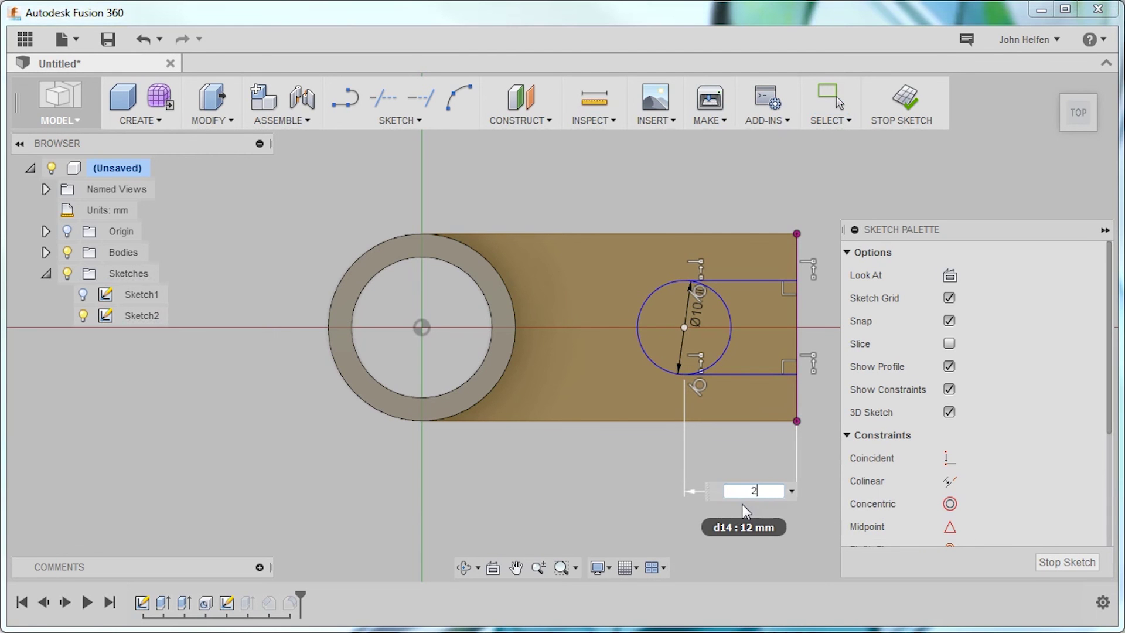
{"action": "key", "text": "Return"}
{"action": "left_click", "coordinate": [904, 100]}
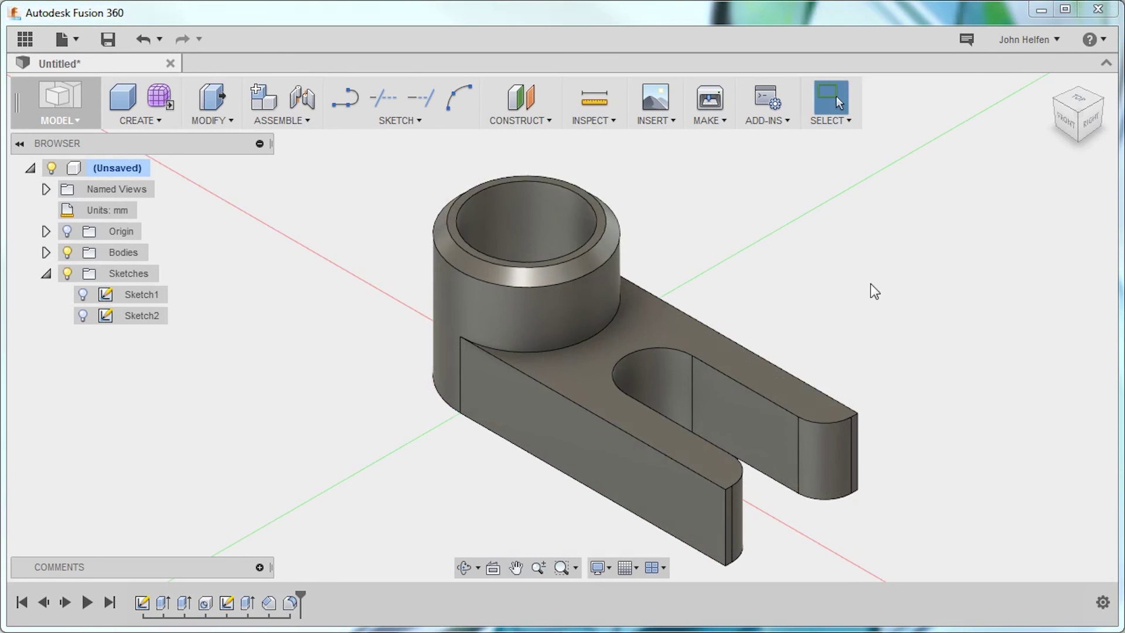
- Reopen the slot sketch, set the slot's length dimension to 10 mm, and finish the sketch
{"action": "double_click", "coordinate": [227, 603]}
{"action": "double_click", "coordinate": [713, 468]}
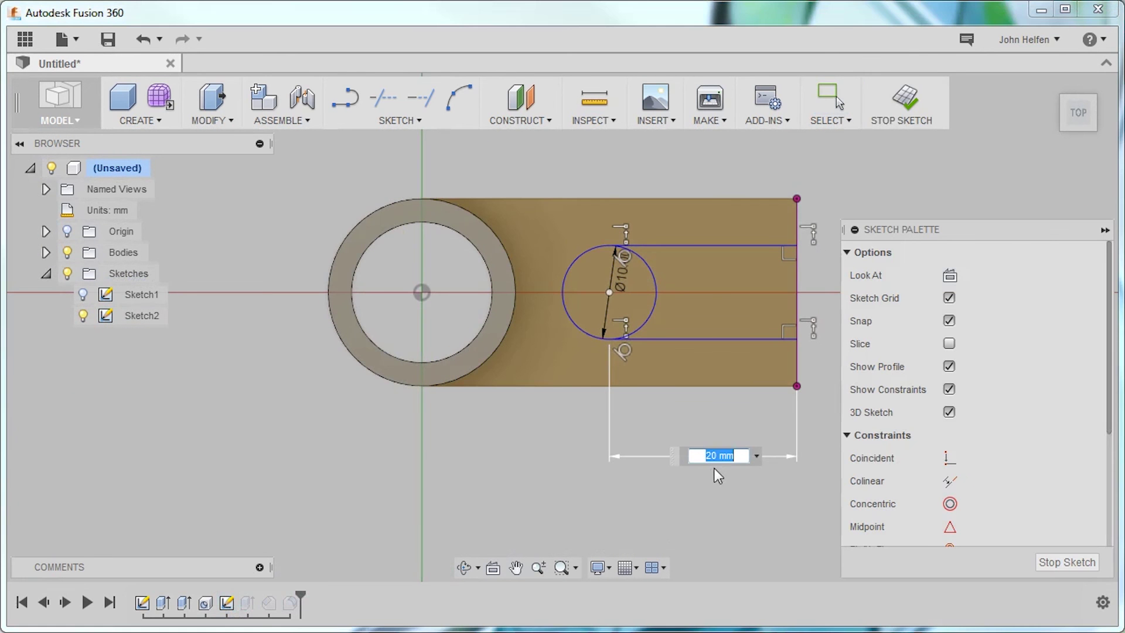
{"action": "type", "text": "10"}
{"action": "key", "text": "Return"}
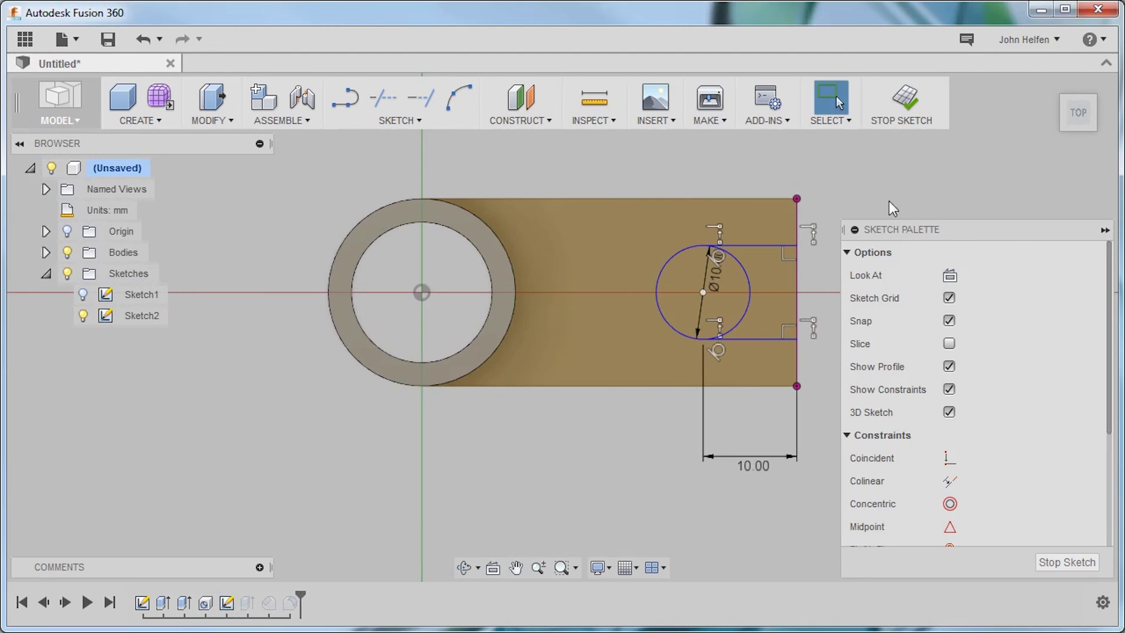
{"action": "left_click", "coordinate": [902, 107]}
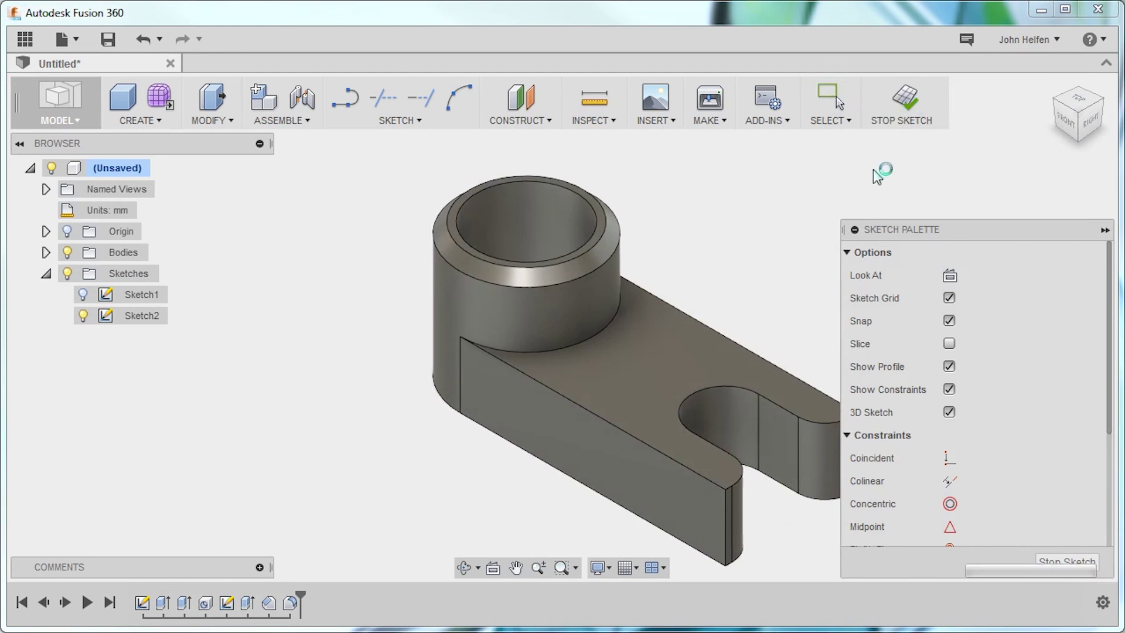
- Edit the first sketch, set the rectangle's length to 30 mm, and finish the sketch to update the block
{"action": "double_click", "coordinate": [141, 603]}
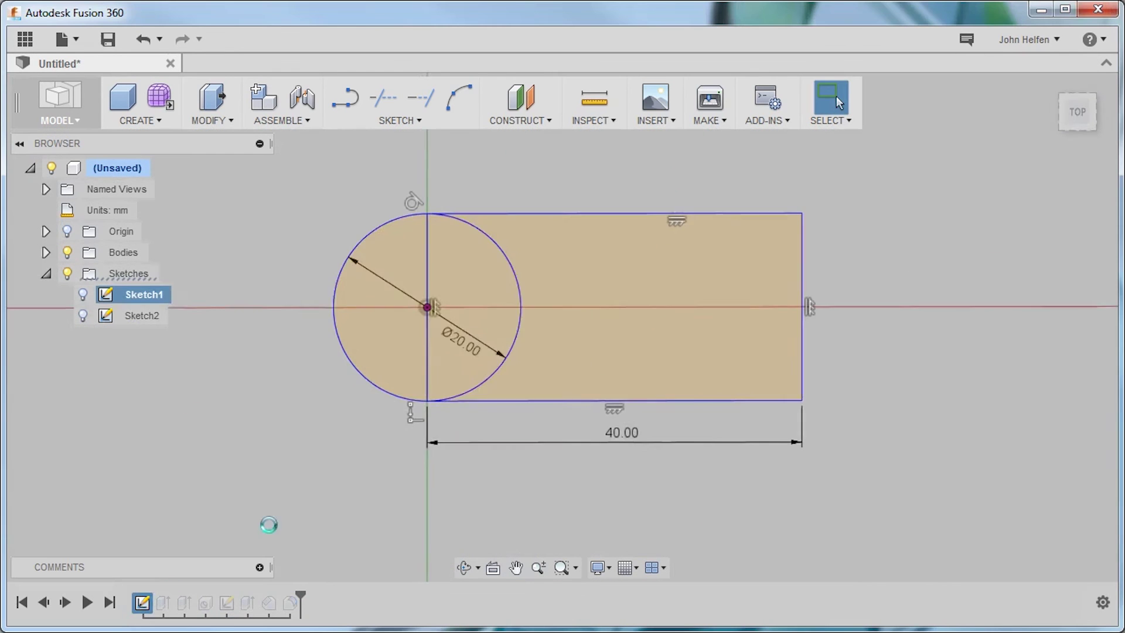
{"action": "double_click", "coordinate": [612, 433]}
{"action": "type", "text": "30"}
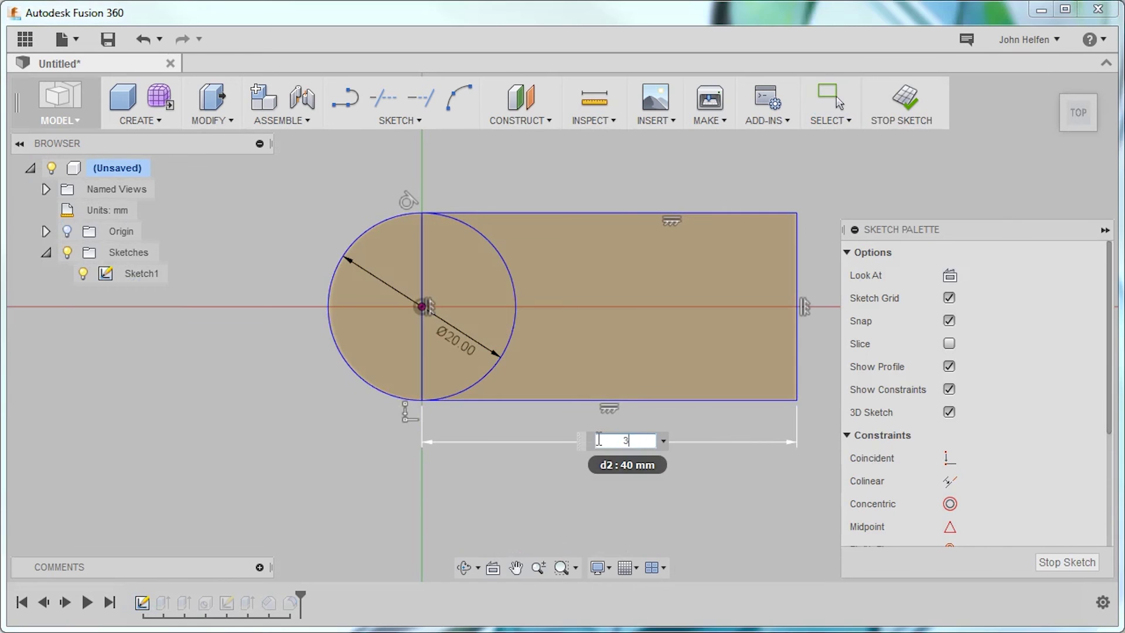
{"action": "key", "text": "Return"}
{"action": "left_click", "coordinate": [902, 103]}
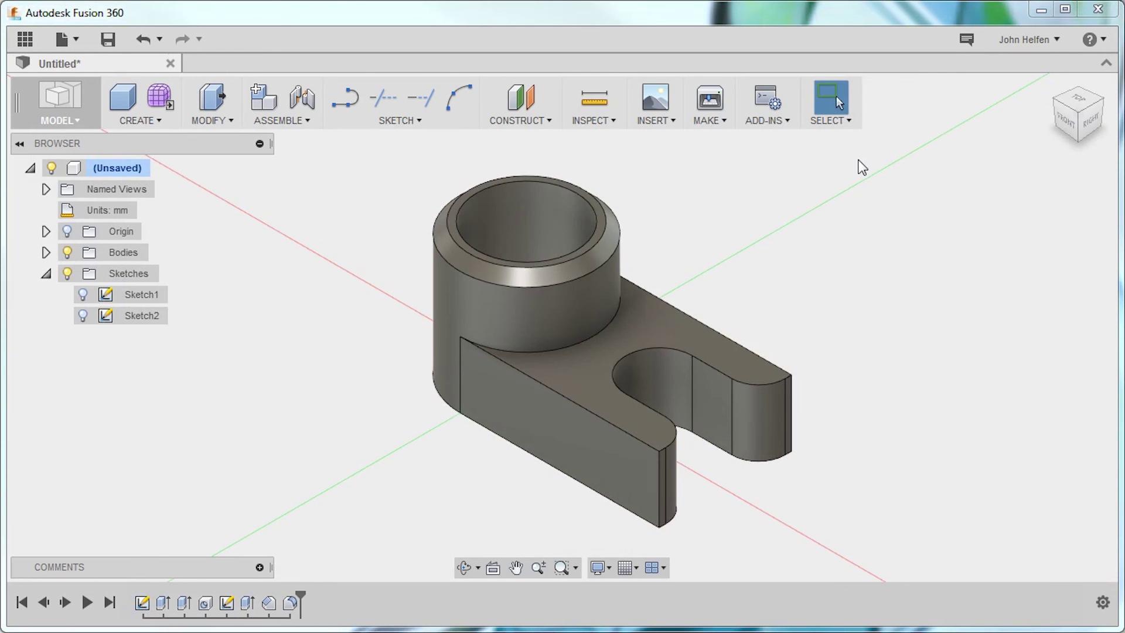
- Switch to the Render workspace and frame the part in a closer, lower three-quarter view
{"action": "left_click", "coordinate": [59, 111]}
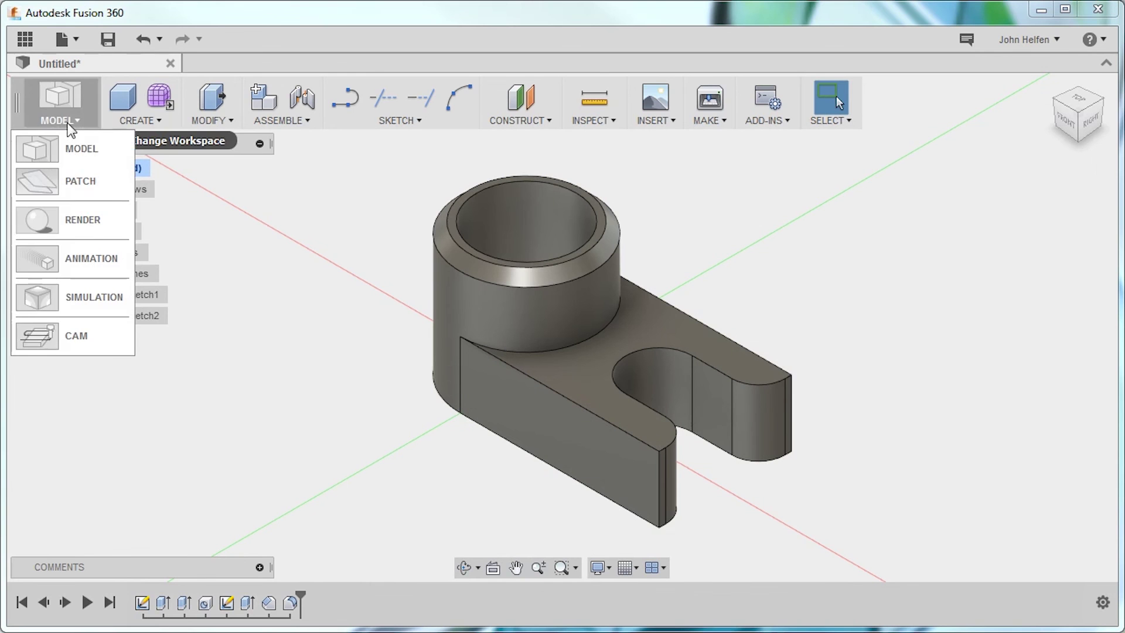
{"action": "left_click", "coordinate": [67, 220]}
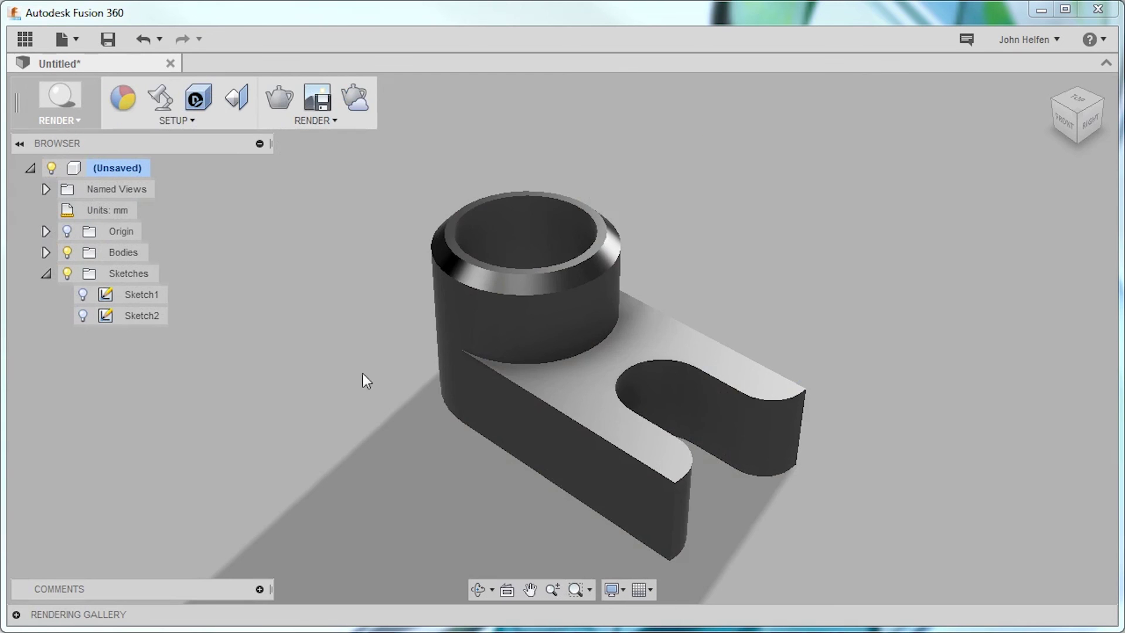
{"action": "middle_click_drag", "start_coordinate": [488, 458], "coordinate": [489, 412], "text": "shift"}
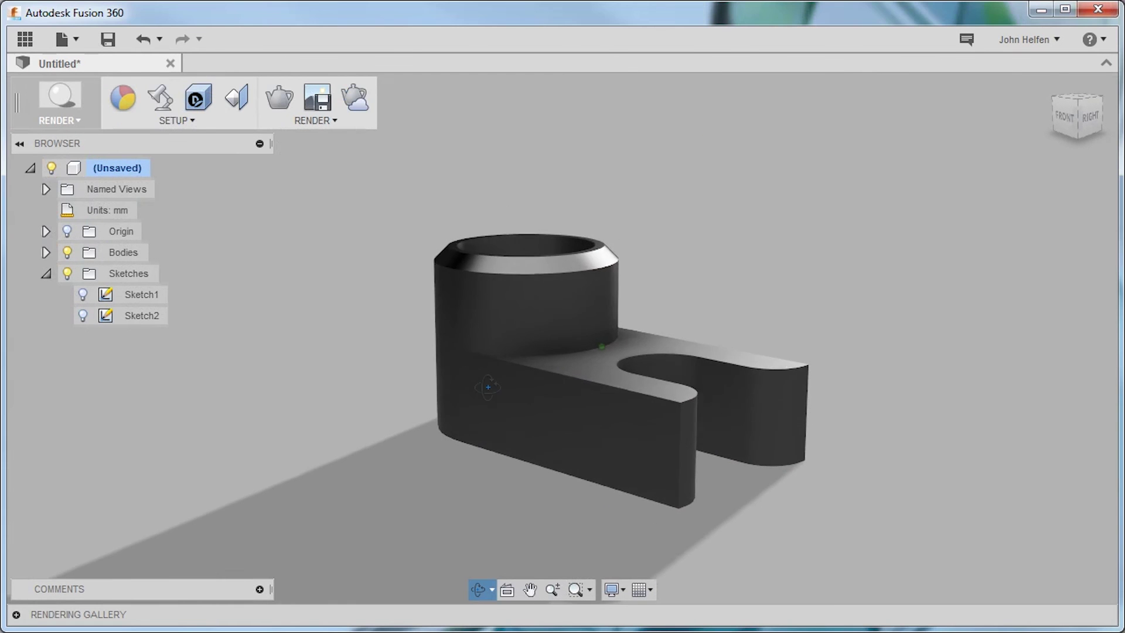
{"action": "scroll", "coordinate": [480, 390], "scroll_direction": "up", "scroll_amount": 3}
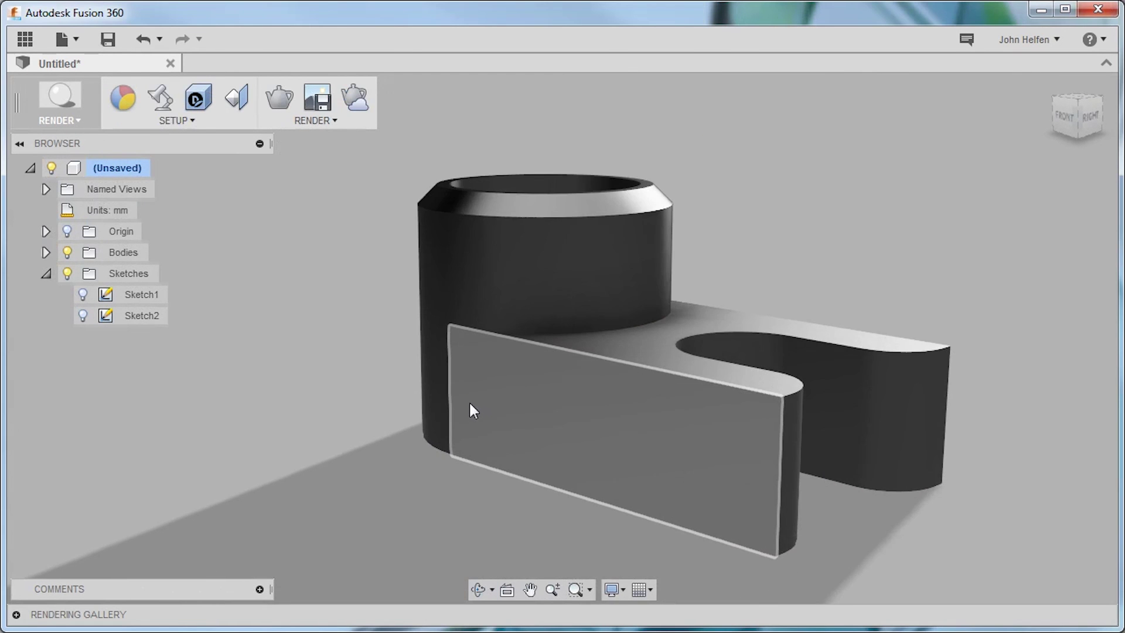
{"action": "middle_click_drag", "start_coordinate": [469, 406], "coordinate": [448, 429], "text": "shift"}
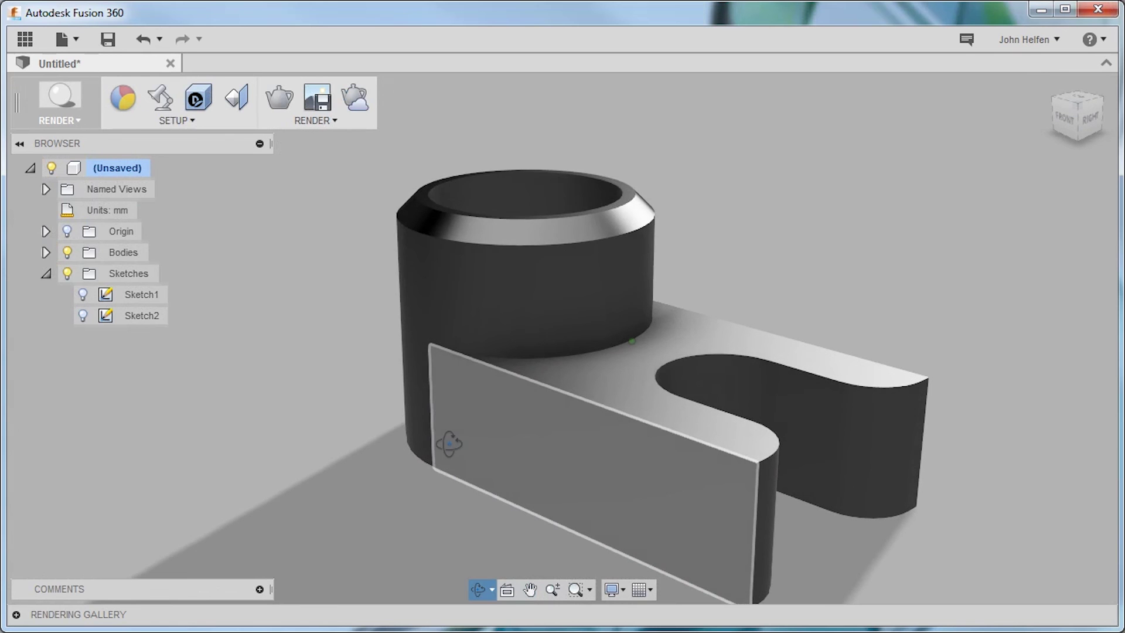
{"action": "middle_click_drag", "start_coordinate": [640, 431], "coordinate": [618, 383]}
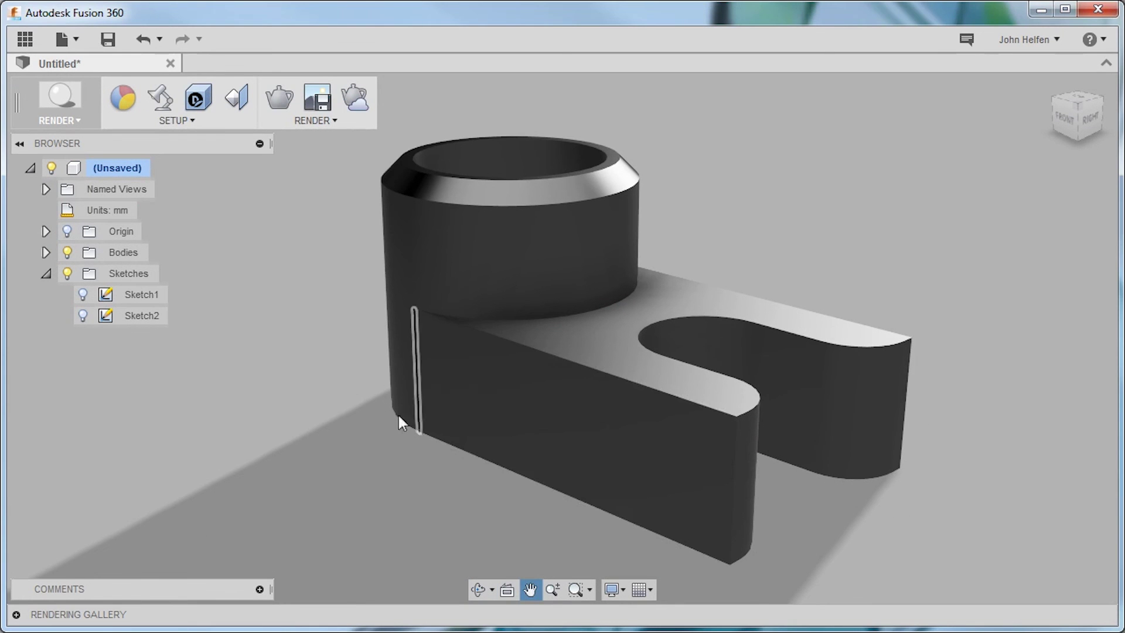